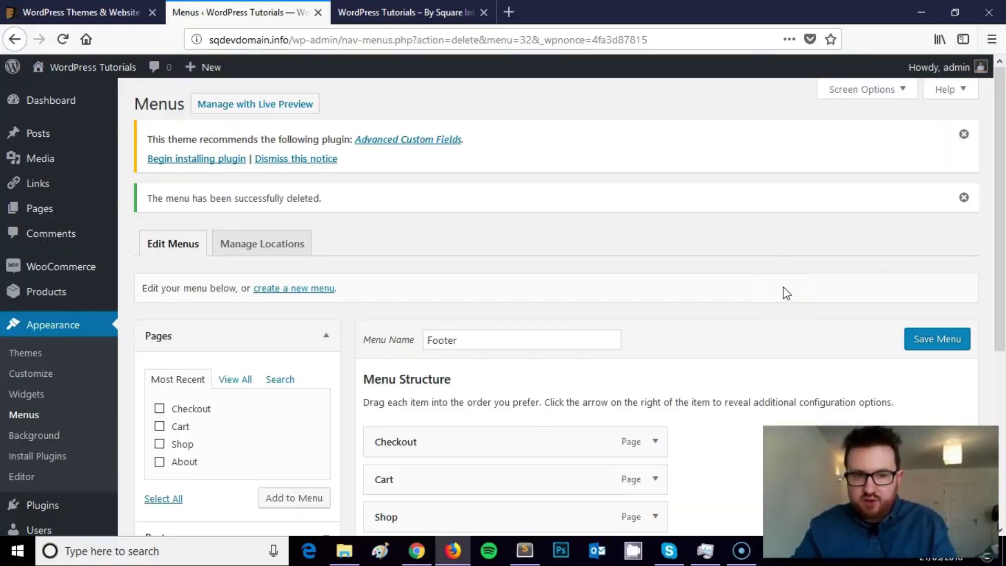
Highlight the sqdevdomain.info/wp-admin/ part of the admin page address.
{"action": "left_click", "coordinate": [789, 293]}
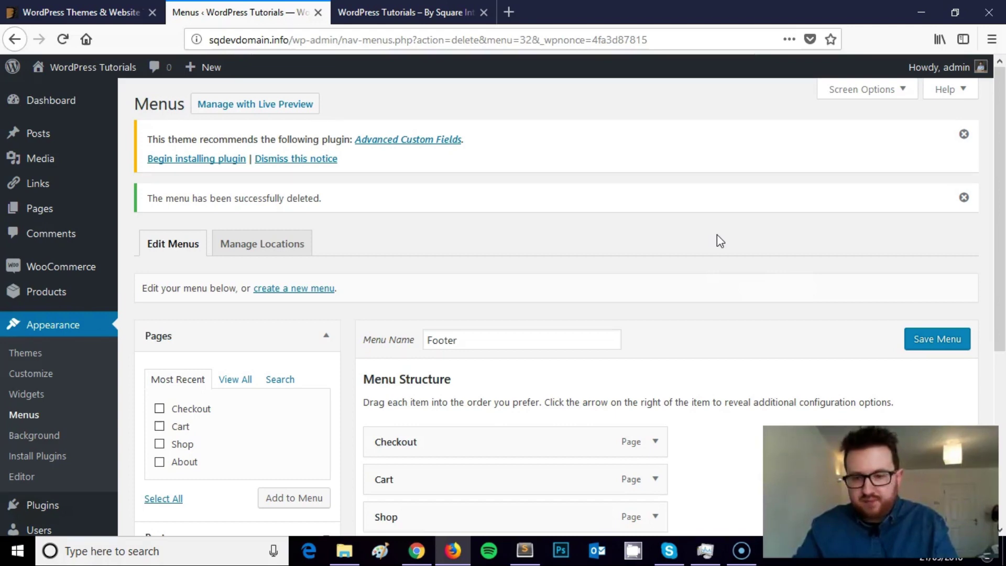
{"action": "scroll", "coordinate": [717, 235], "scroll_direction": "down", "scroll_amount": 5}
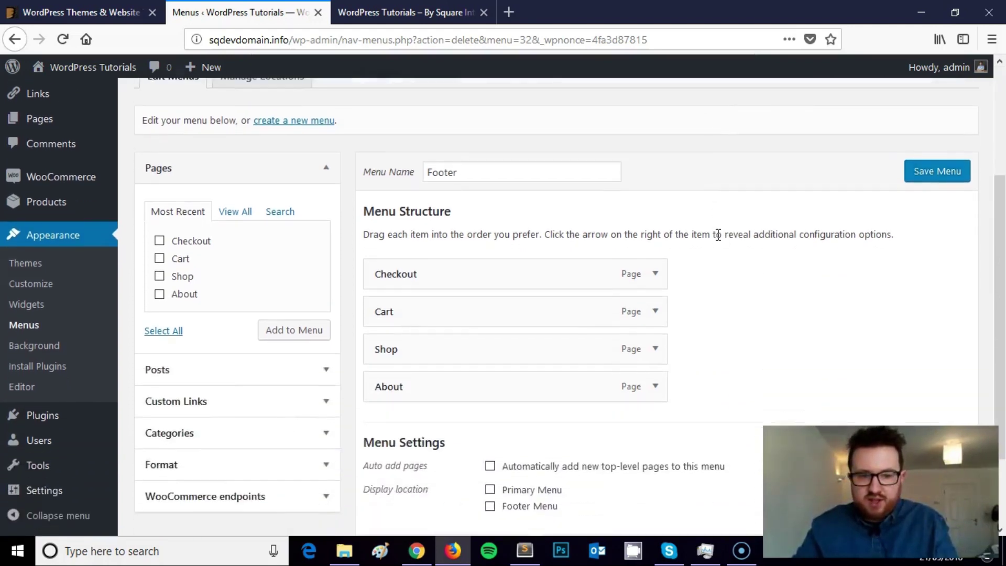
{"action": "scroll", "coordinate": [717, 235], "scroll_direction": "up", "scroll_amount": 4}
{"action": "scroll", "coordinate": [717, 234], "scroll_direction": "up", "scroll_amount": 1}
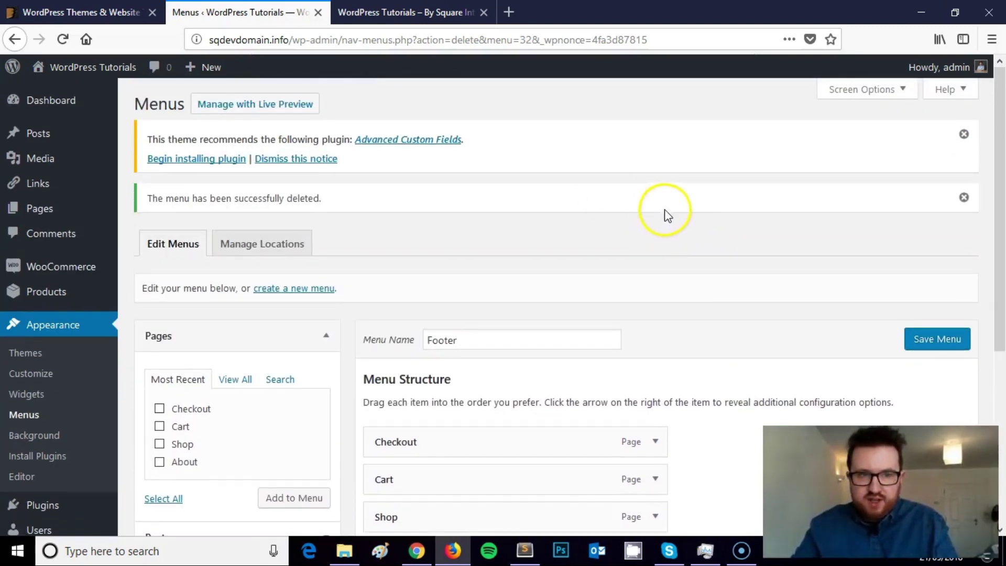
{"action": "left_click", "coordinate": [285, 40]}
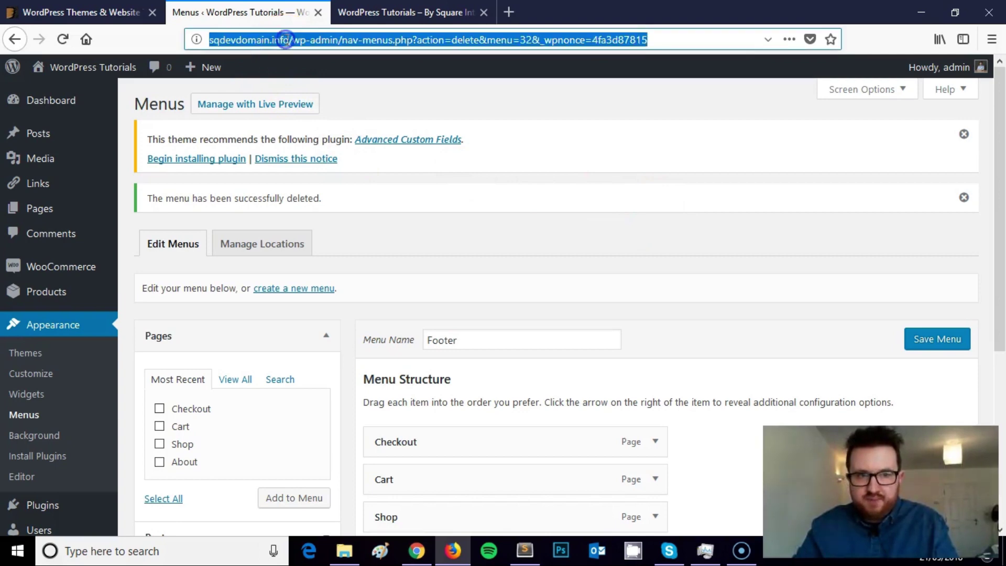
{"action": "left_click", "coordinate": [288, 39]}
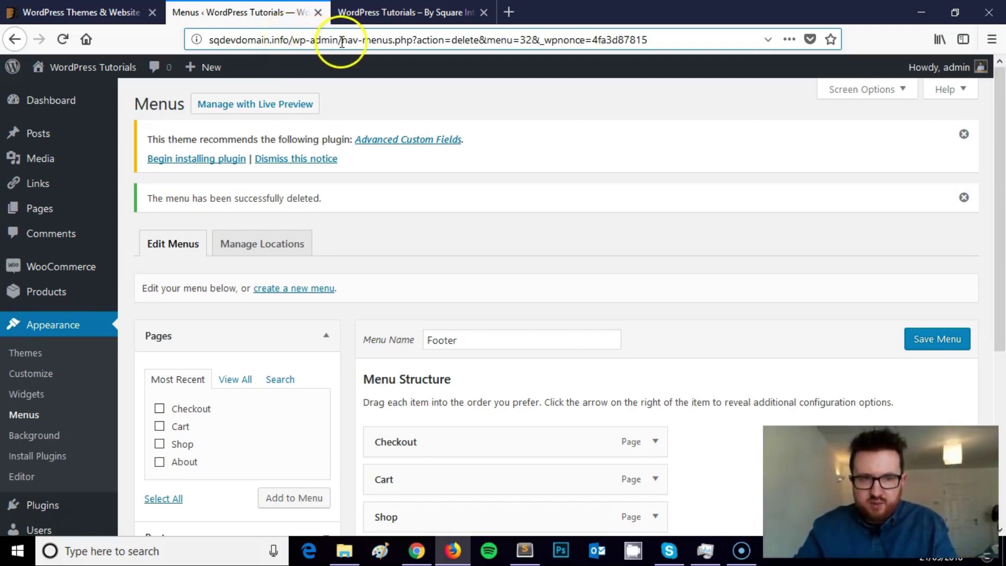
{"action": "left_click_drag", "start_coordinate": [344, 41], "coordinate": [338, 42]}
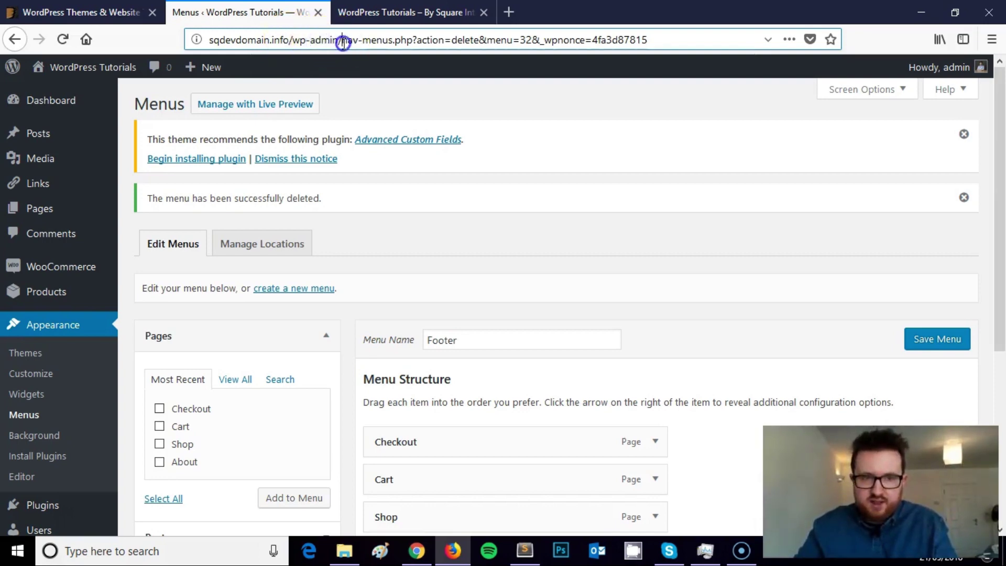
{"action": "left_click_drag", "start_coordinate": [321, 40], "coordinate": [212, 41]}
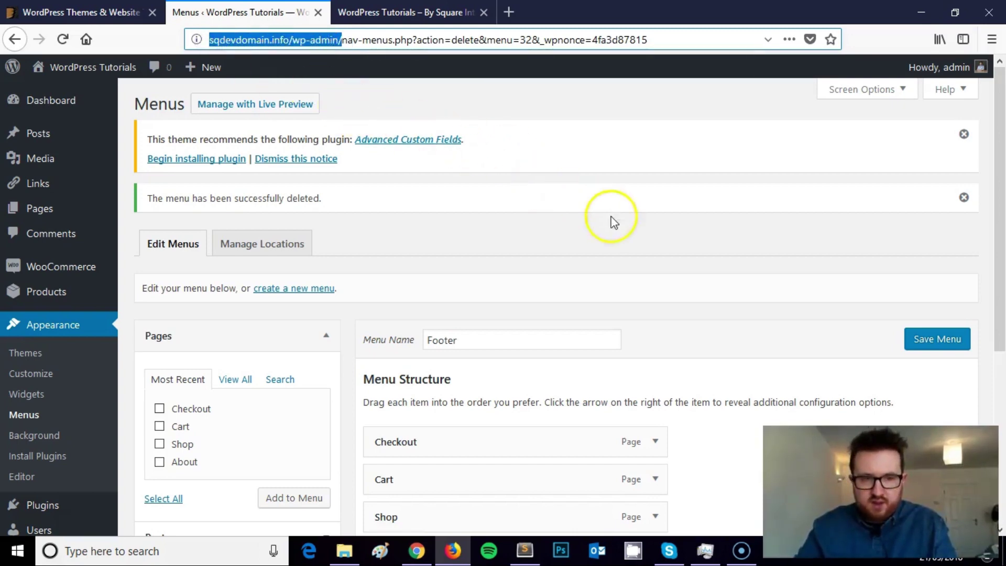
{"action": "left_click", "coordinate": [524, 242]}
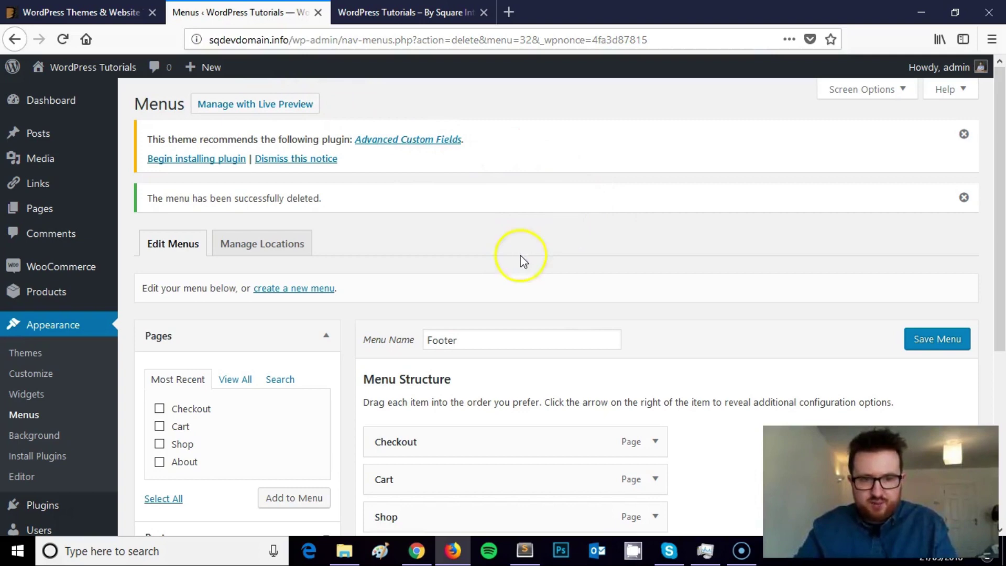
{"action": "scroll", "coordinate": [529, 254], "scroll_direction": "down", "scroll_amount": 3}
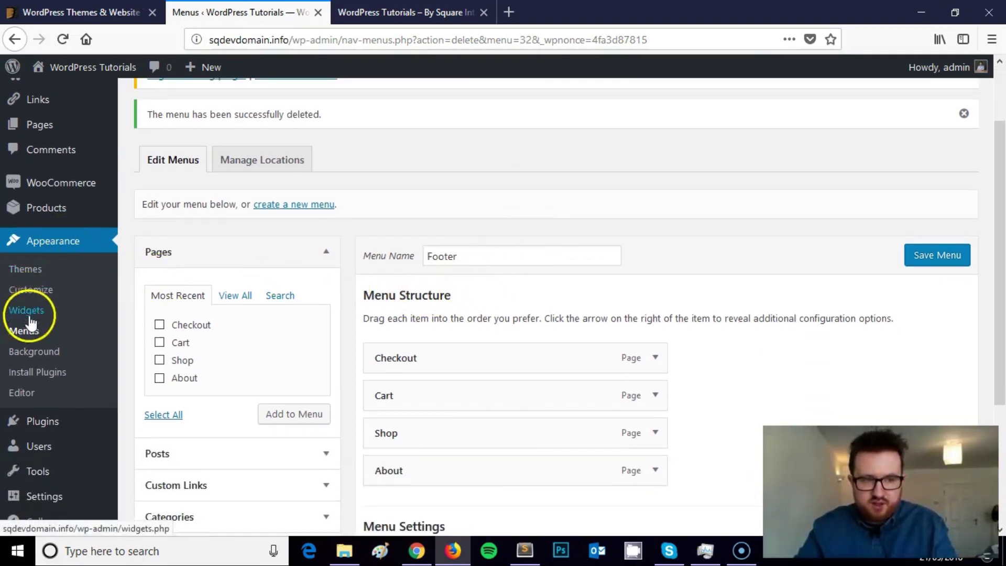
On the Menus page, tick Footer Menu as the Footer menu's display location under Menu Settings.
{"action": "left_click", "coordinate": [26, 336]}
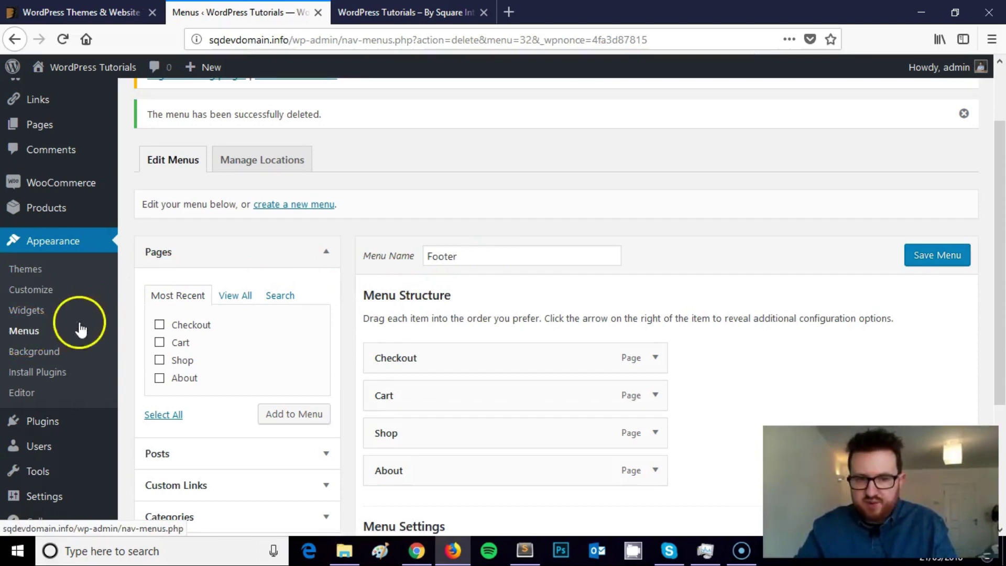
{"action": "scroll", "coordinate": [482, 225], "scroll_direction": "down", "scroll_amount": 3}
{"action": "scroll", "coordinate": [482, 226], "scroll_direction": "up", "scroll_amount": 3}
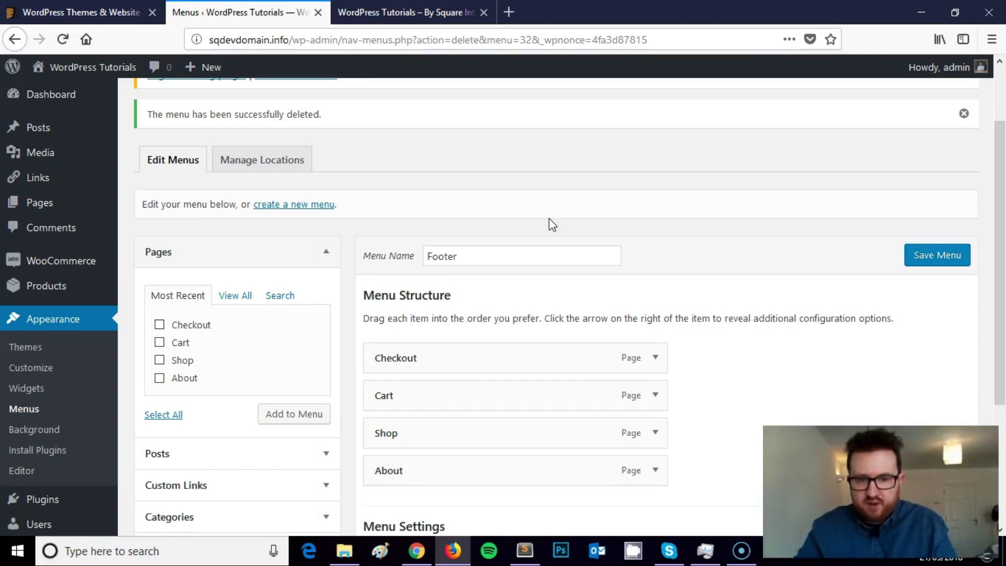
{"action": "scroll", "coordinate": [580, 210], "scroll_direction": "down", "scroll_amount": 3}
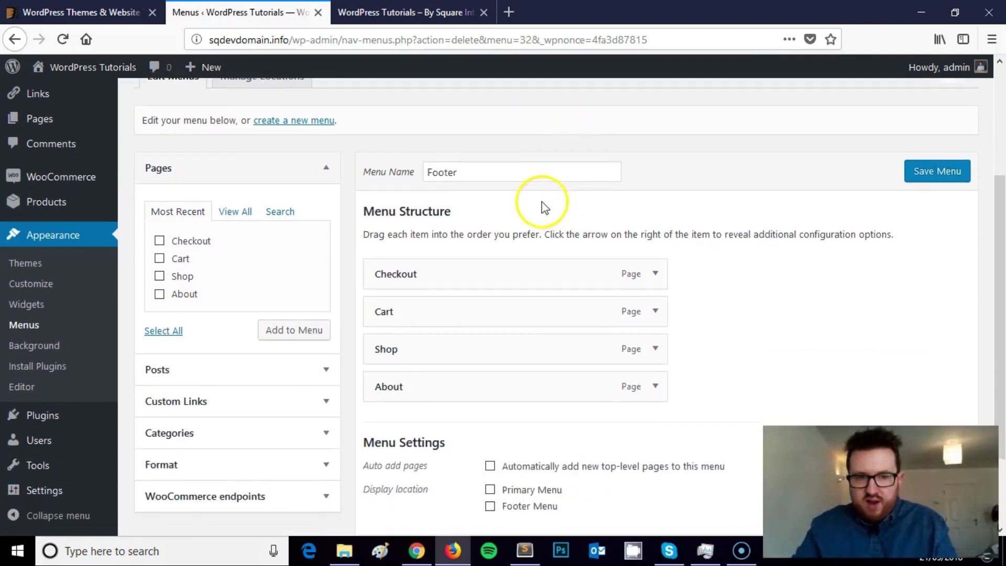
{"action": "scroll", "coordinate": [524, 220], "scroll_direction": "up", "scroll_amount": 3}
{"action": "left_click", "coordinate": [506, 260]}
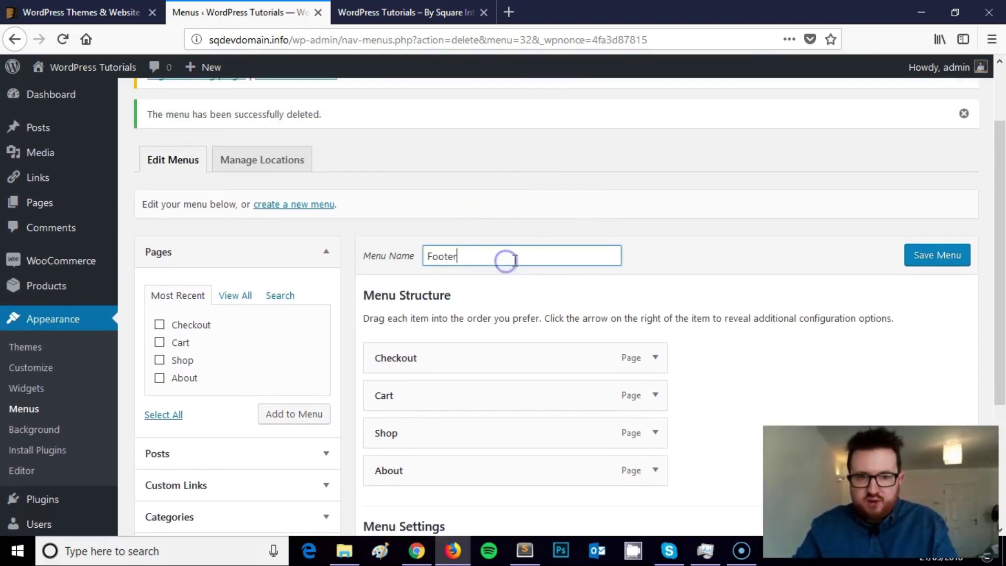
{"action": "scroll", "coordinate": [517, 259], "scroll_direction": "down", "scroll_amount": 3}
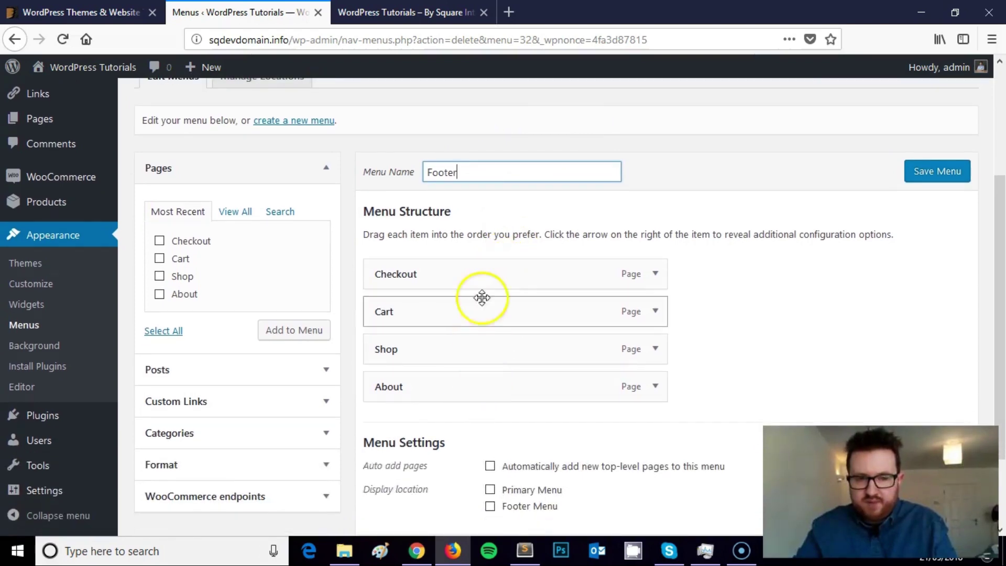
{"action": "scroll", "coordinate": [519, 273], "scroll_direction": "down", "scroll_amount": 3}
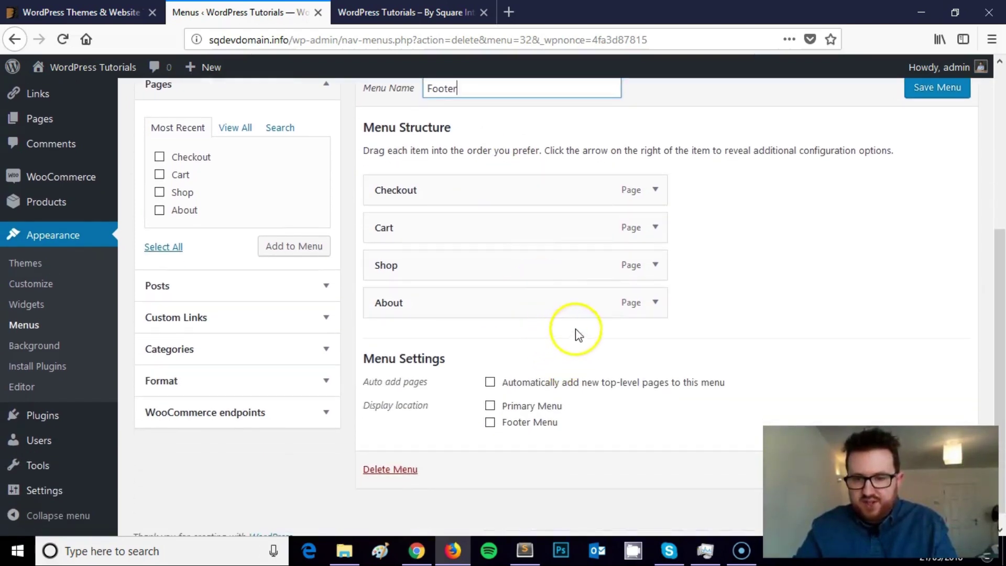
{"action": "scroll", "coordinate": [581, 310], "scroll_direction": "up", "scroll_amount": 3}
{"action": "scroll", "coordinate": [584, 300], "scroll_direction": "down", "scroll_amount": 4}
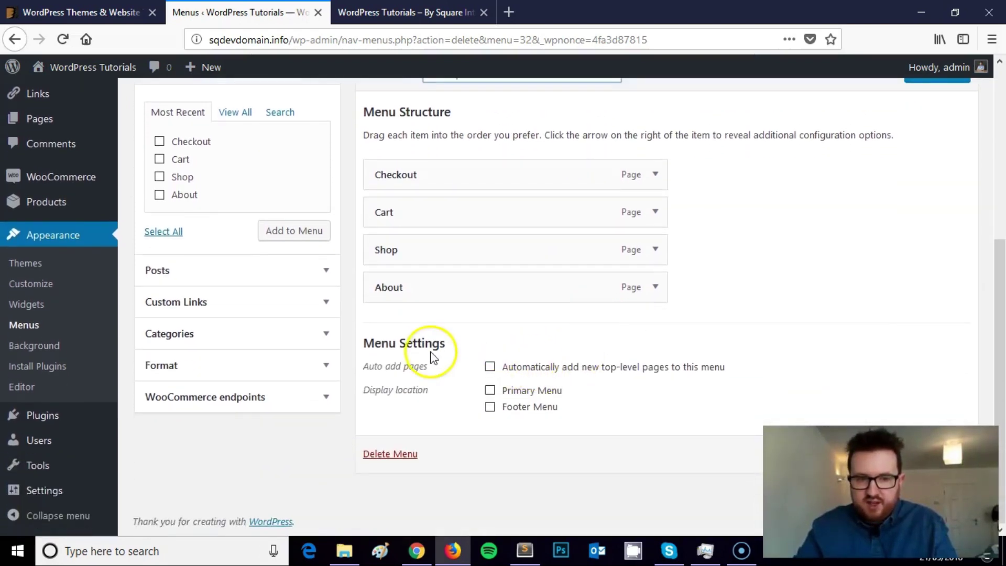
{"action": "left_click_drag", "start_coordinate": [366, 344], "coordinate": [442, 343]}
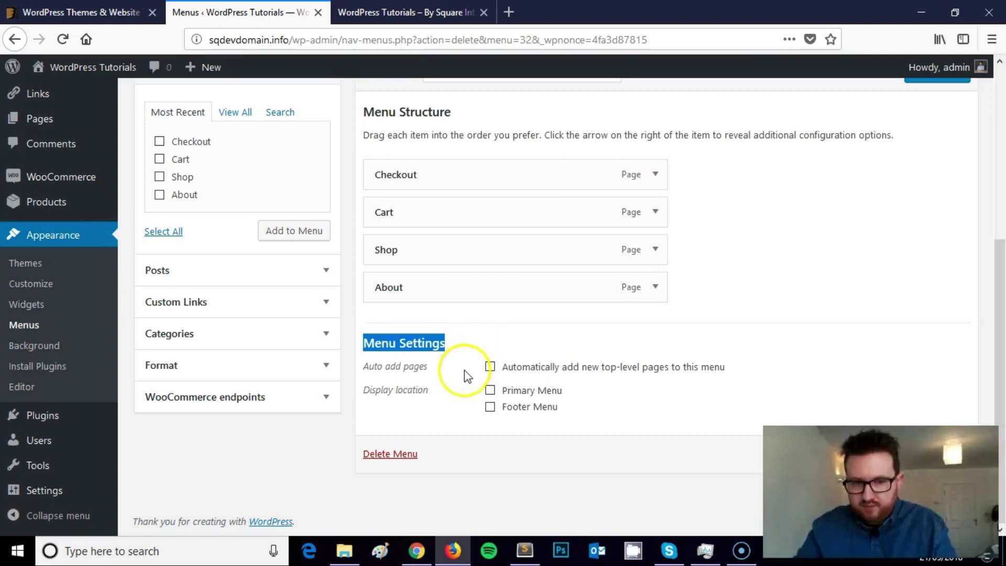
{"action": "left_click", "coordinate": [454, 416]}
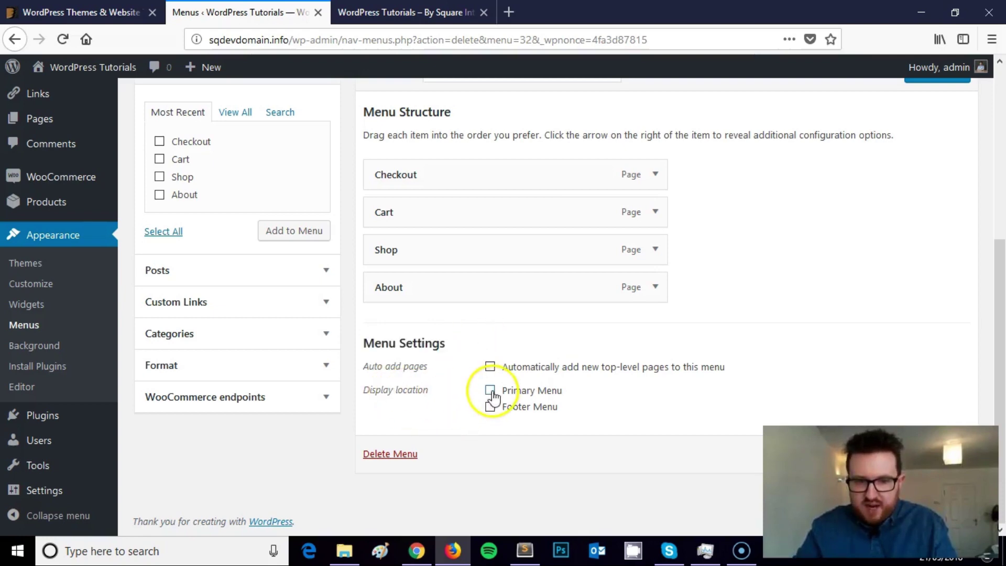
{"action": "left_click", "coordinate": [491, 408]}
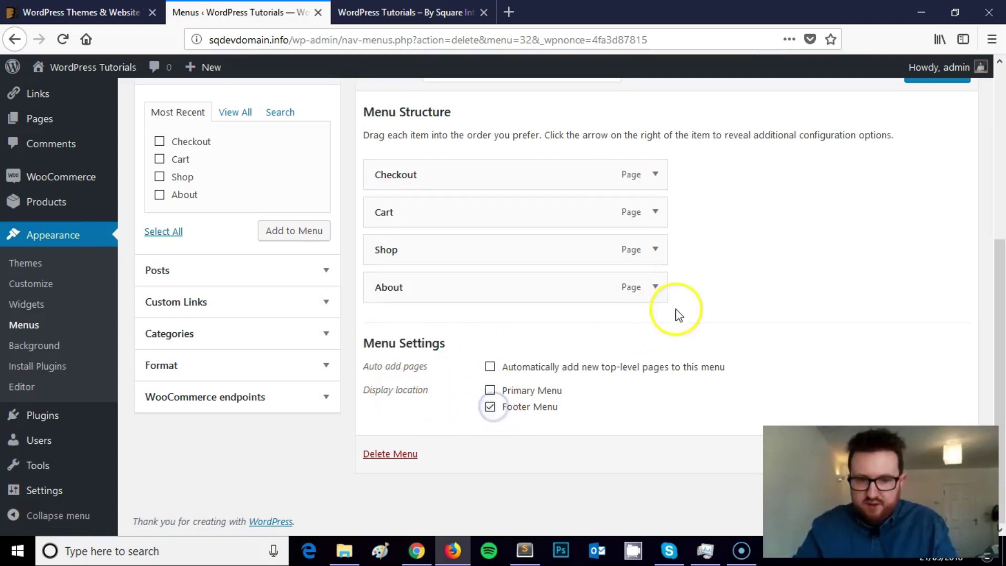
{"action": "scroll", "coordinate": [818, 288], "scroll_direction": "up", "scroll_amount": 5}
Save the Footer menu, then reload the live About page to check its footer links.
{"action": "left_click", "coordinate": [932, 339]}
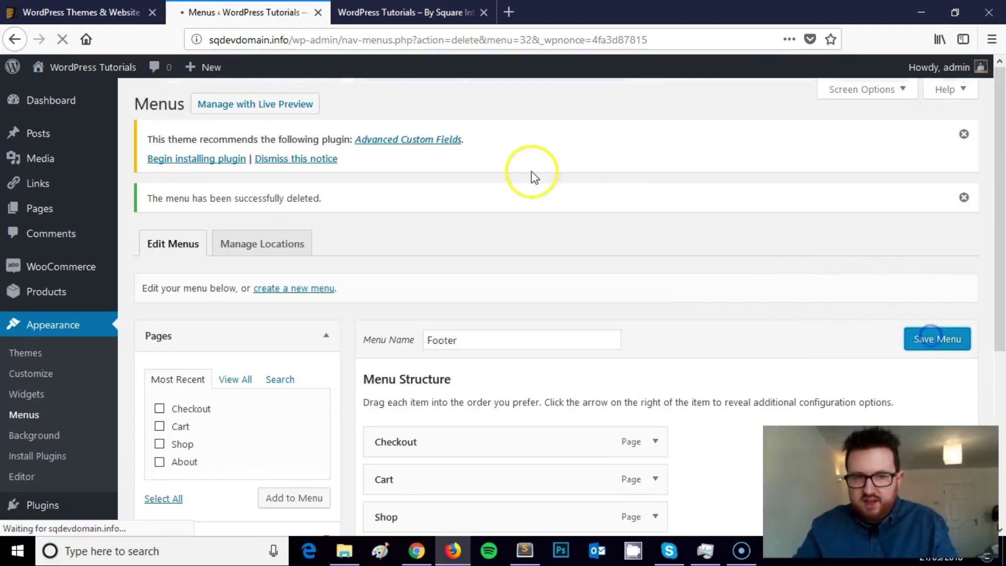
{"action": "left_click", "coordinate": [401, 5]}
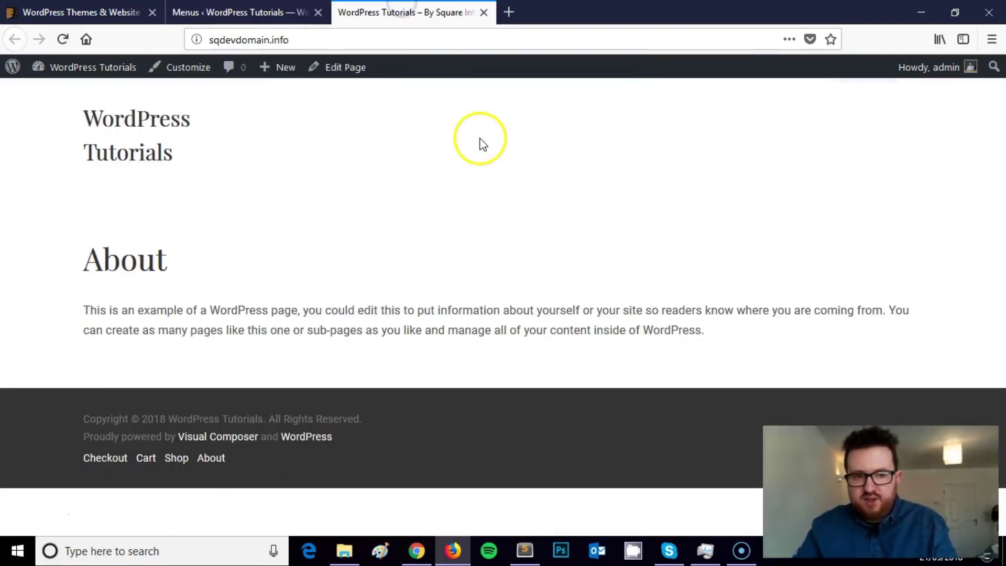
{"action": "key", "text": "F5"}
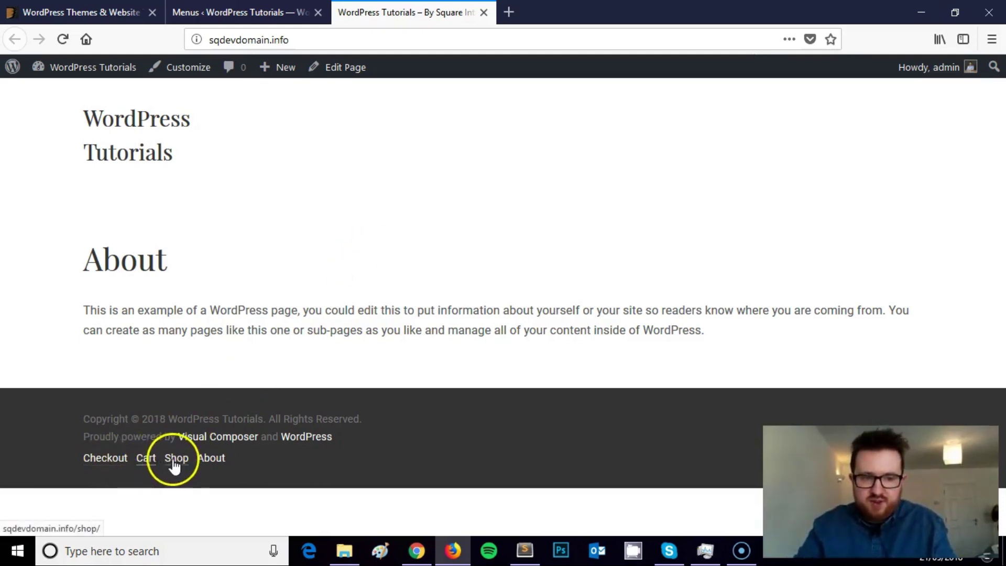
Start a blank menu, enter the name 'Footer Menu Tutorial' and create it.
{"action": "left_click", "coordinate": [241, 12]}
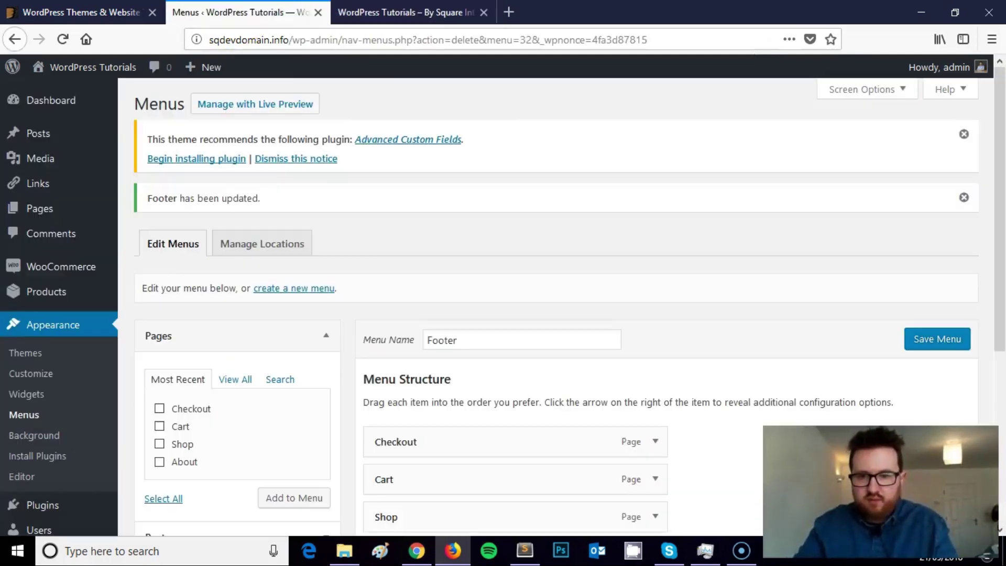
{"action": "scroll", "coordinate": [512, 276], "scroll_direction": "down", "scroll_amount": 3}
{"action": "scroll", "coordinate": [363, 216], "scroll_direction": "up", "scroll_amount": 1}
{"action": "scroll", "coordinate": [363, 216], "scroll_direction": "up", "scroll_amount": 2}
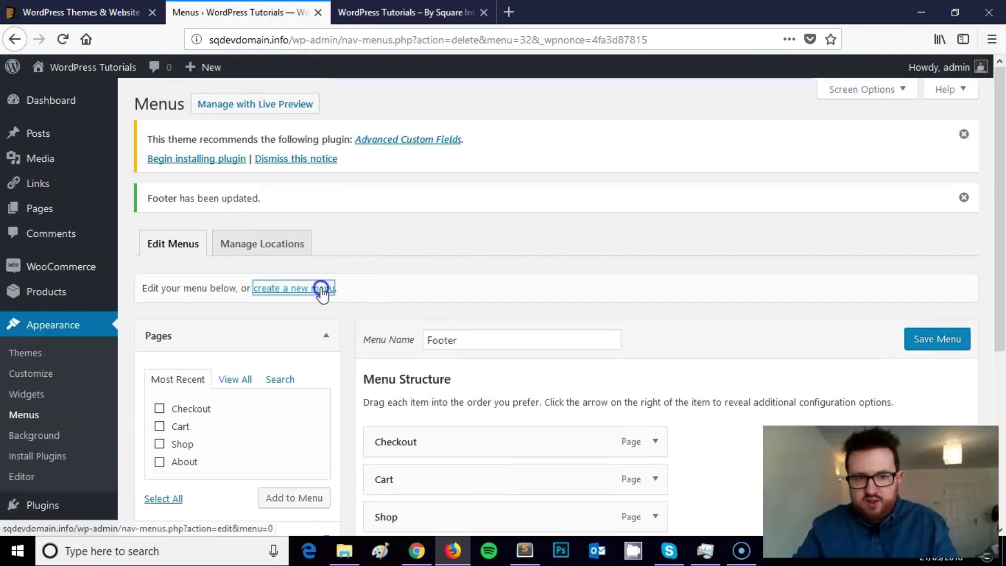
{"action": "left_click", "coordinate": [322, 288]}
{"action": "scroll", "coordinate": [495, 270], "scroll_direction": "down", "scroll_amount": 3}
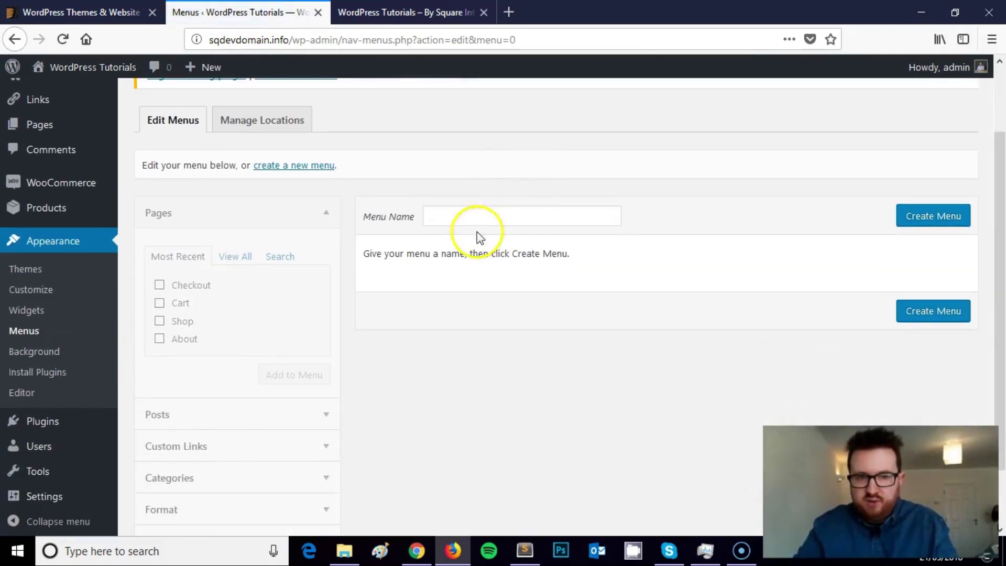
{"action": "left_click", "coordinate": [470, 217]}
{"action": "type", "text": "Footer M"}
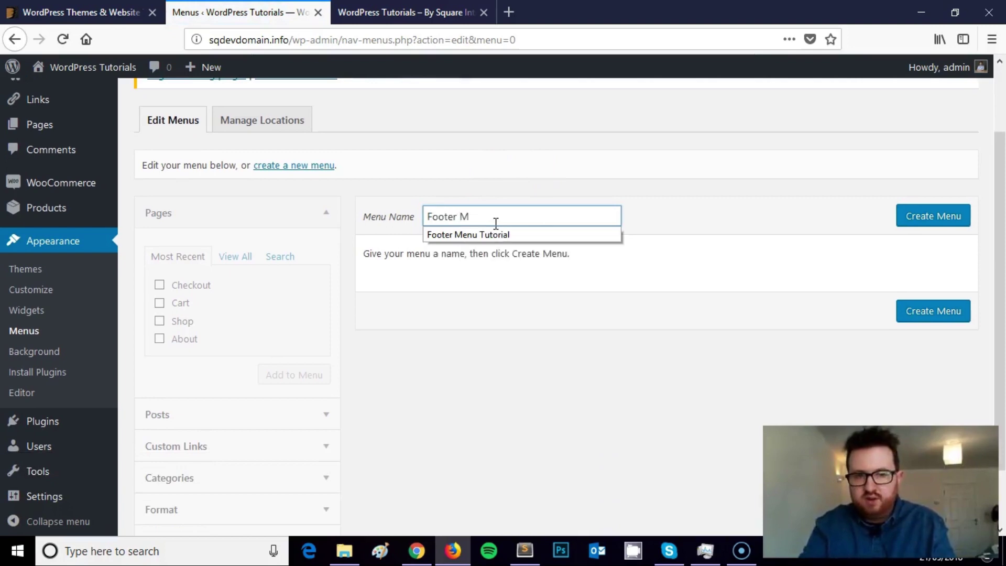
{"action": "type", "text": "enu Tutorial"}
{"action": "left_click", "coordinate": [688, 179]}
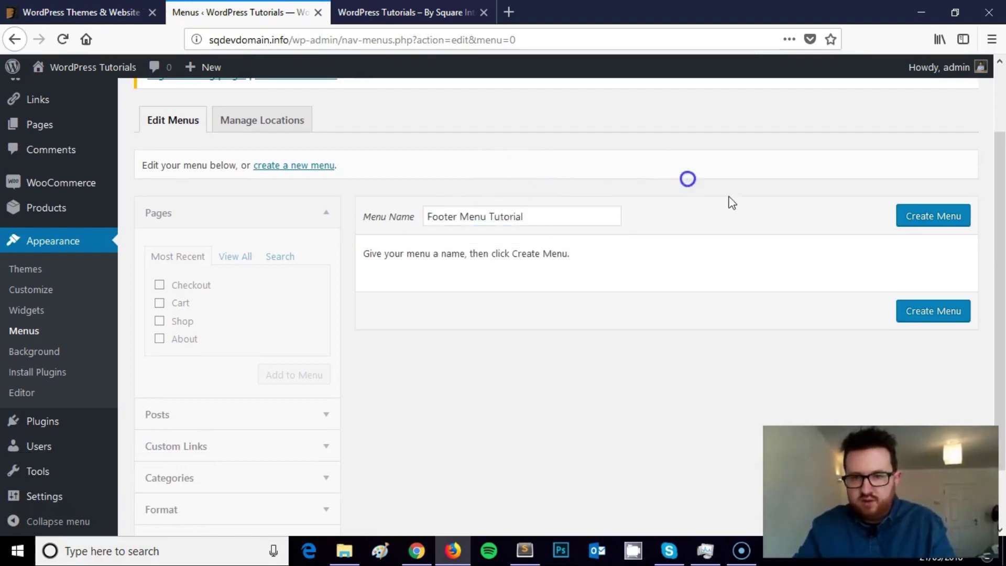
{"action": "left_click", "coordinate": [919, 218]}
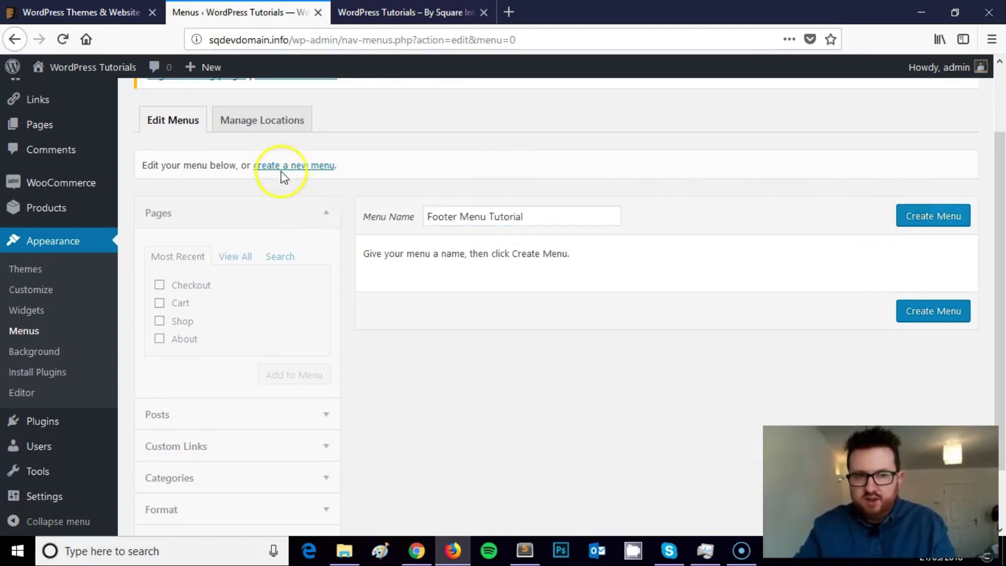
{"action": "left_click", "coordinate": [923, 215]}
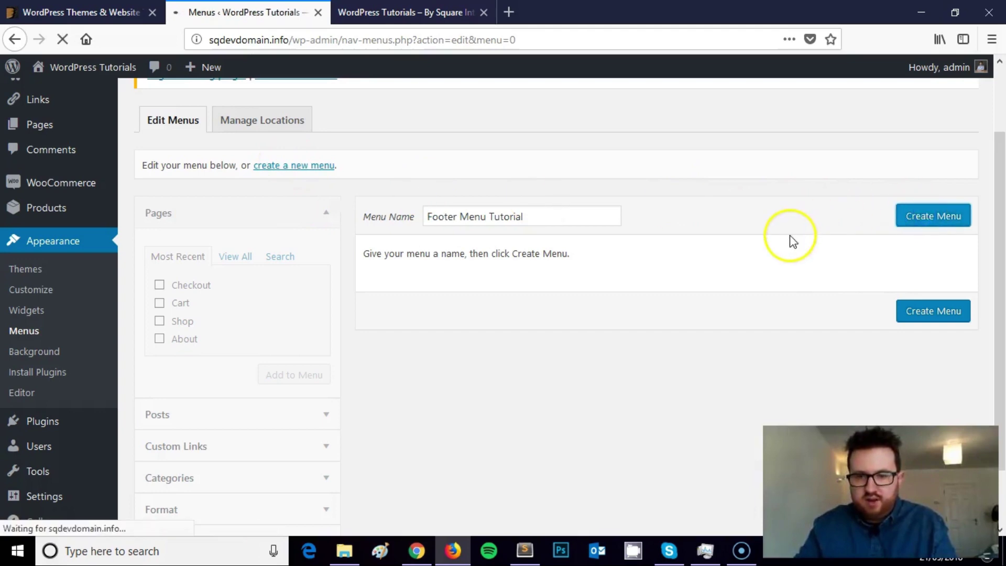
Add a custom link 'Link 1' with URL # to the menu.
{"action": "scroll", "coordinate": [207, 393], "scroll_direction": "down", "scroll_amount": 3}
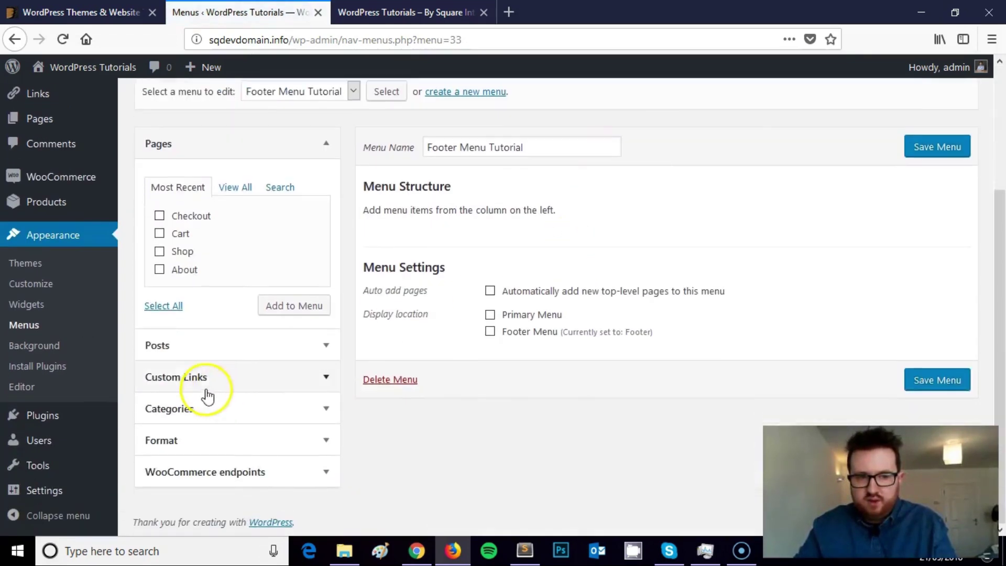
{"action": "left_click", "coordinate": [207, 380]}
{"action": "left_click", "coordinate": [244, 336]}
{"action": "type", "text": "Link 1"}
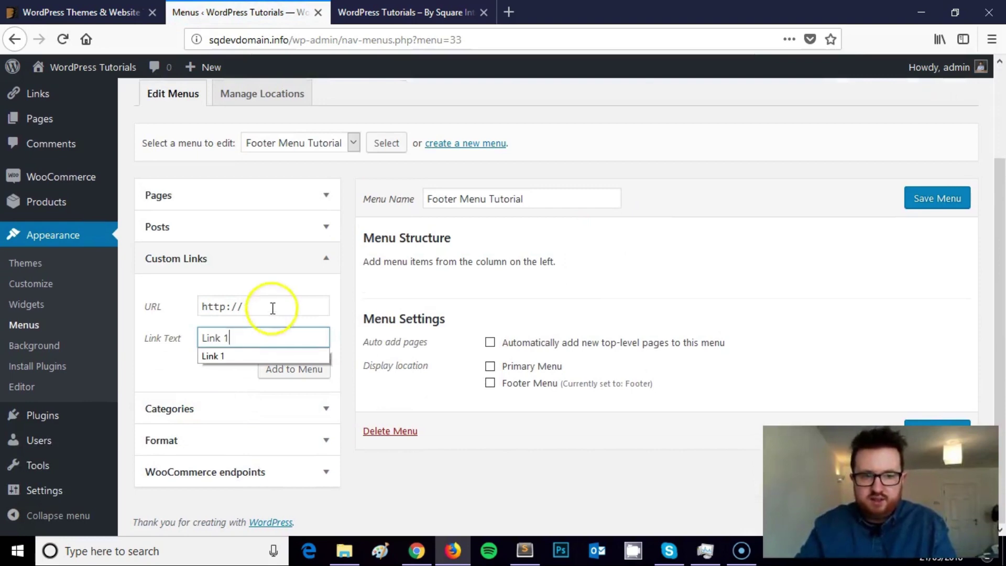
{"action": "left_click_drag", "start_coordinate": [269, 308], "coordinate": [123, 299]}
{"action": "type", "text": "#"}
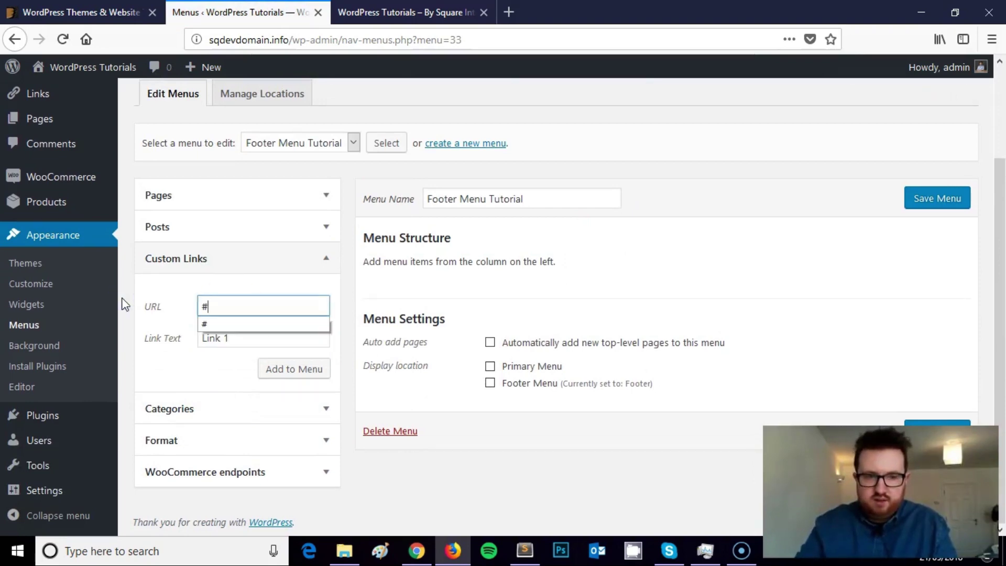
{"action": "left_click", "coordinate": [321, 385]}
Add custom links 'Link 2' and 'Link 3', both pointing to #, to the menu.
{"action": "left_click", "coordinate": [247, 344]}
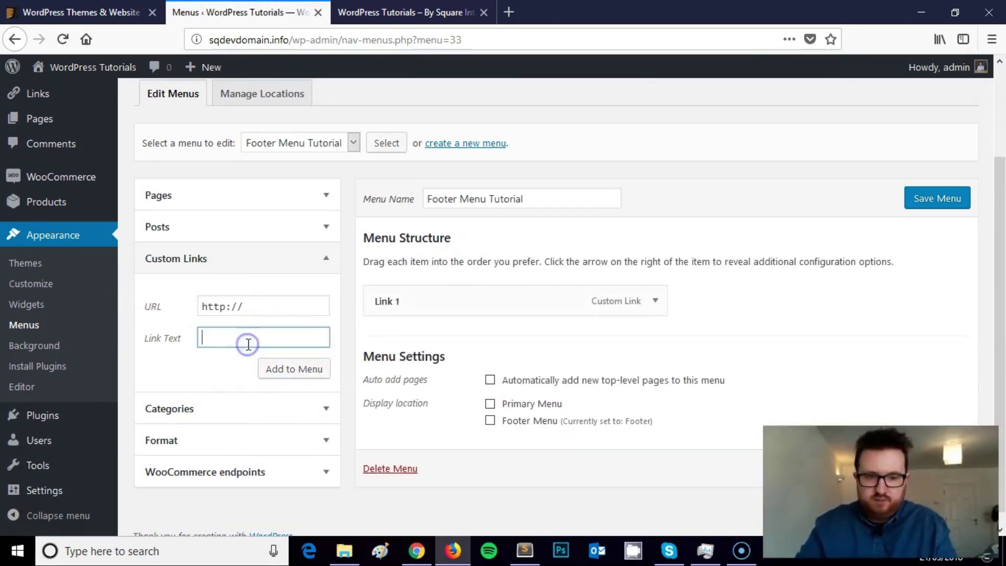
{"action": "type", "text": "Link 2"}
{"action": "left_click_drag", "start_coordinate": [265, 304], "coordinate": [173, 294]}
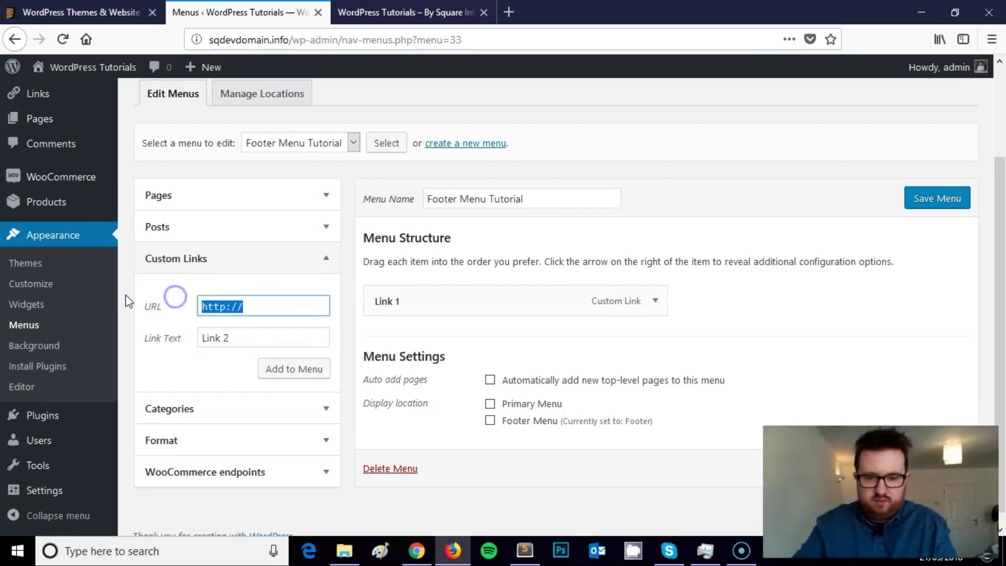
{"action": "type", "text": "##"}
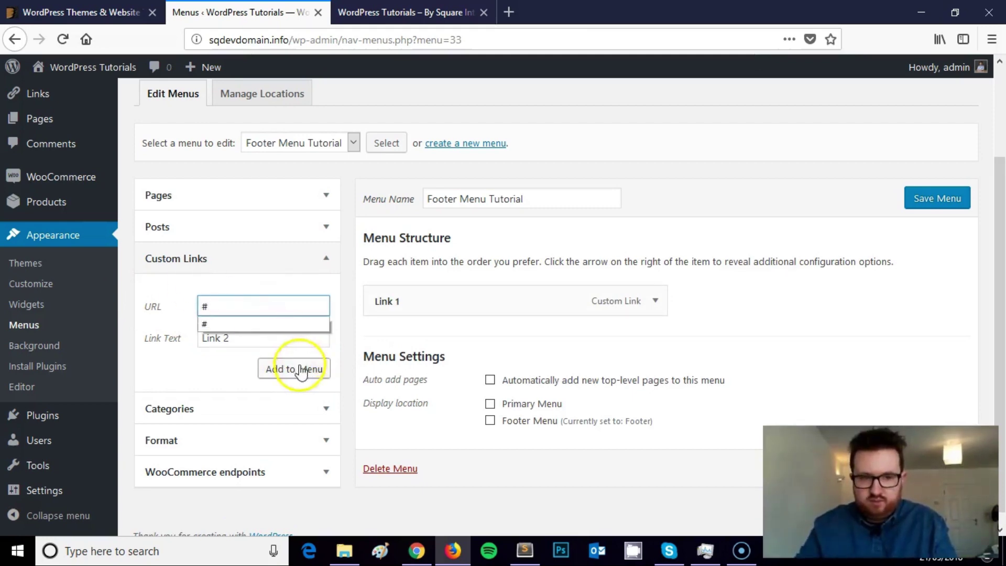
{"action": "left_click", "coordinate": [293, 368]}
{"action": "left_click", "coordinate": [256, 342]}
{"action": "type", "text": "Link 3"}
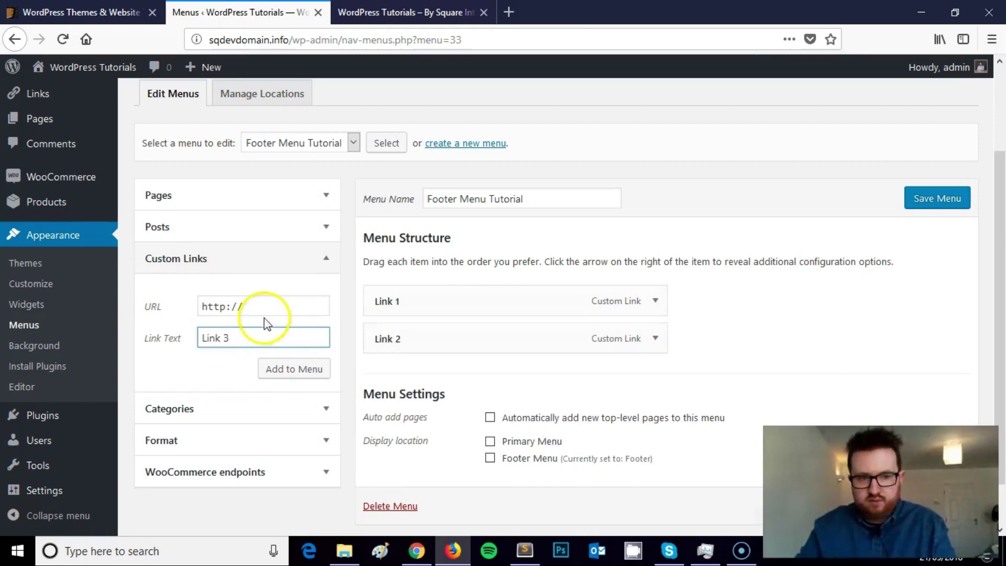
{"action": "left_click_drag", "start_coordinate": [265, 310], "coordinate": [126, 294]}
{"action": "type", "text": "#"}
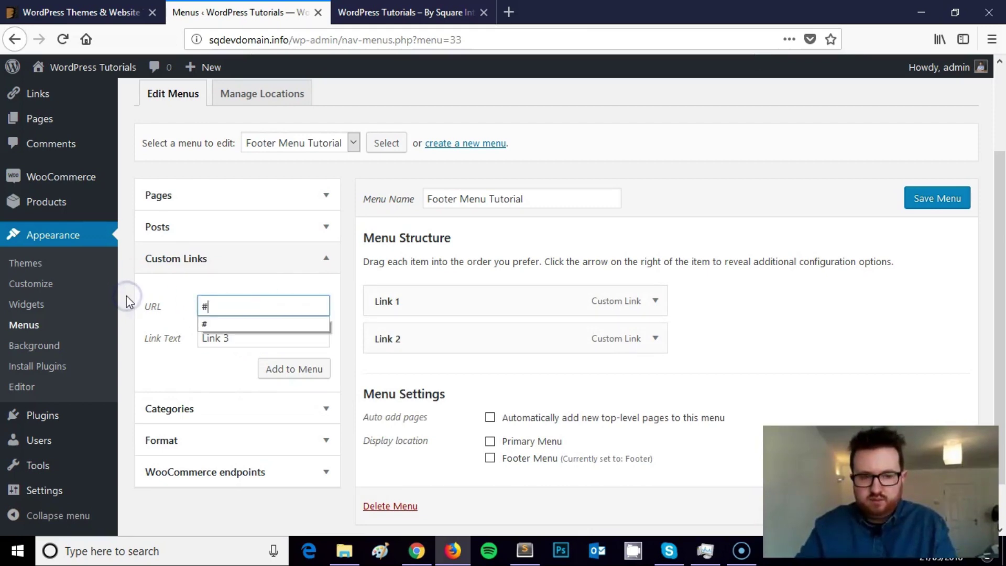
{"action": "left_click", "coordinate": [307, 373]}
Tick the Footer Menu location for Footer Menu Tutorial, save it and switch to the live site.
{"action": "scroll", "coordinate": [721, 262], "scroll_direction": "down", "scroll_amount": 2}
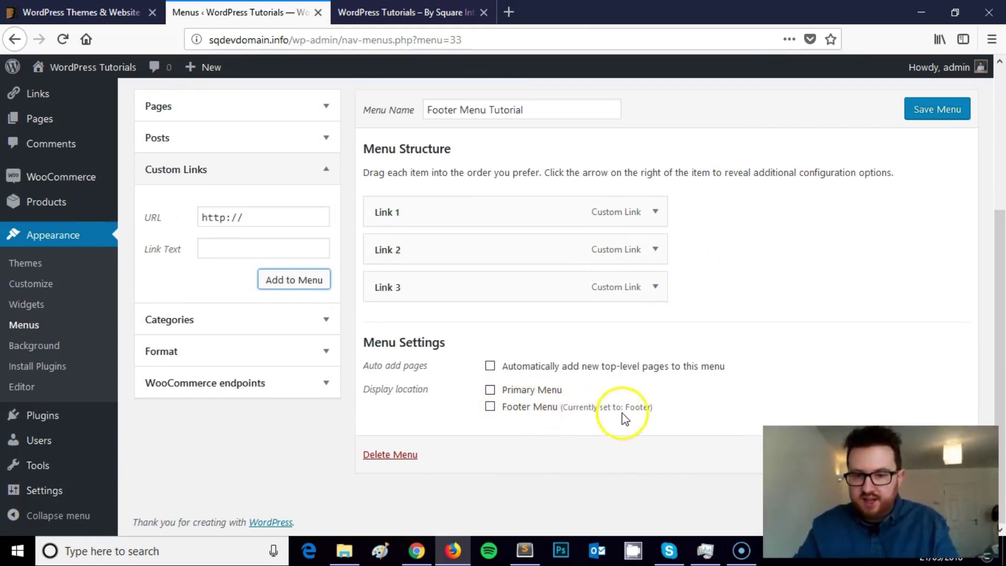
{"action": "left_click", "coordinate": [655, 407]}
{"action": "left_click", "coordinate": [491, 408]}
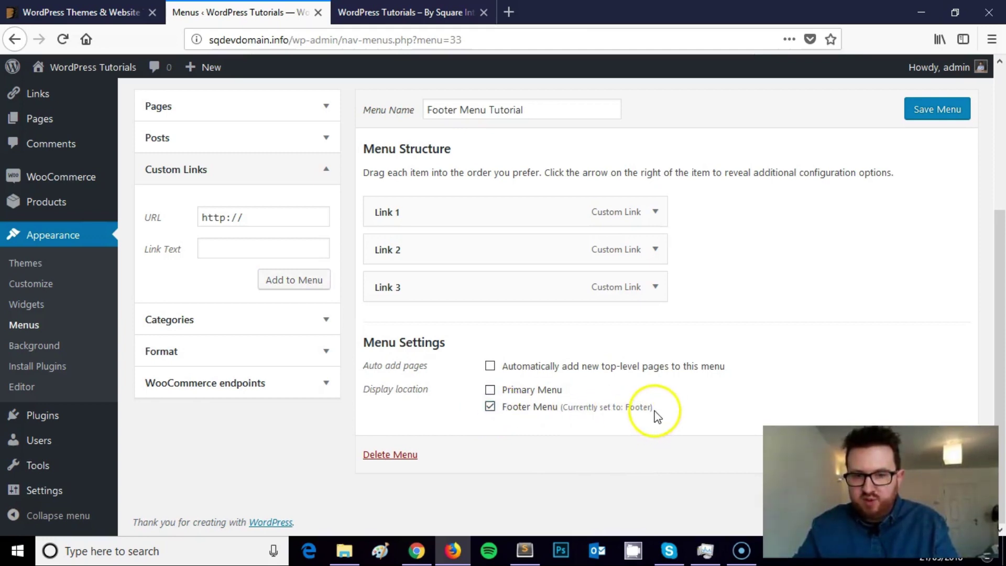
{"action": "scroll", "coordinate": [657, 414], "scroll_direction": "up", "scroll_amount": 2}
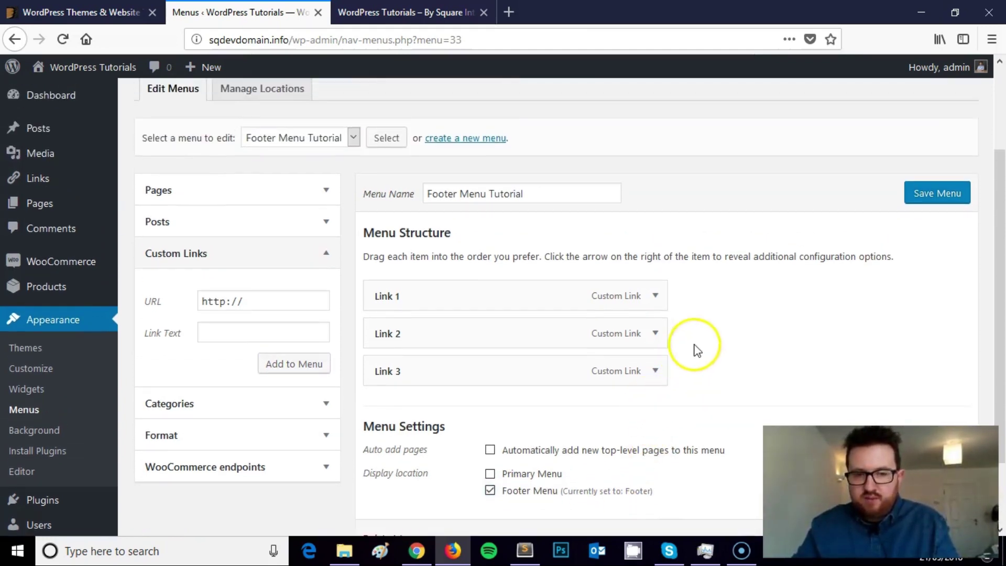
{"action": "left_click", "coordinate": [924, 193]}
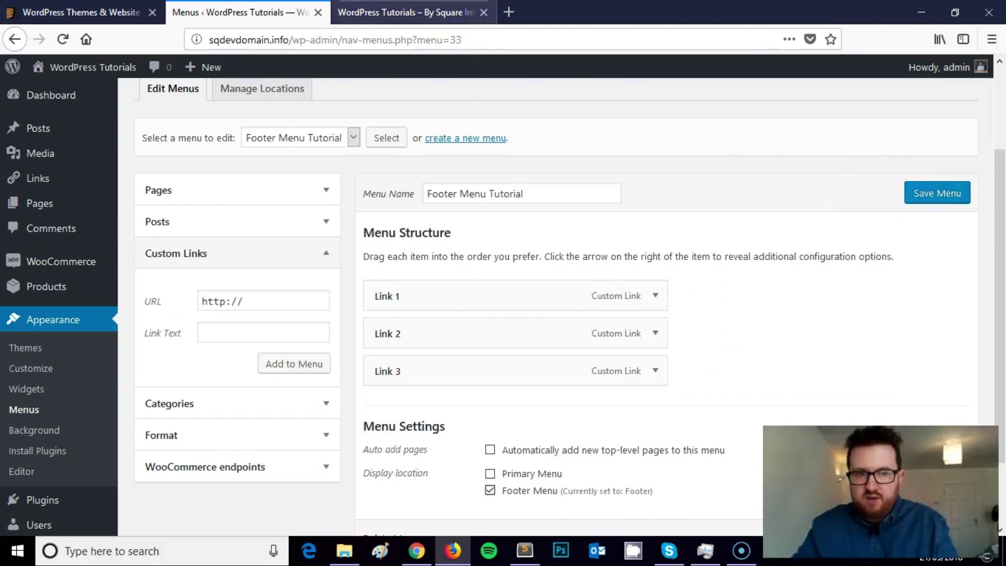
{"action": "key", "text": "ctrl+Tab"}
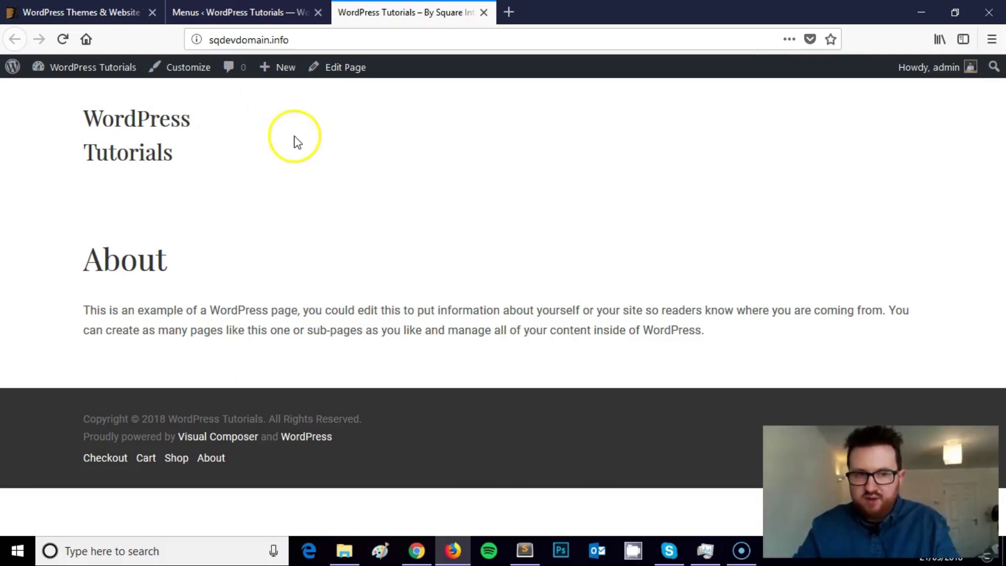
Save Footer Menu Tutorial again, reload the live site to see Link 1–3, then return to Menus.
{"action": "left_click", "coordinate": [243, 12]}
{"action": "left_click", "coordinate": [933, 194]}
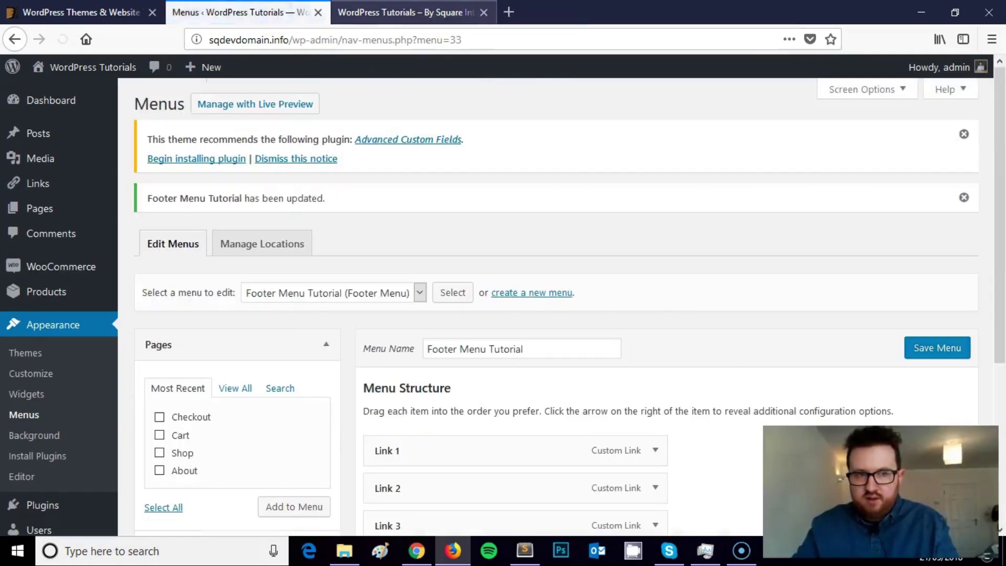
{"action": "left_click", "coordinate": [448, 12]}
{"action": "key", "text": "F5"}
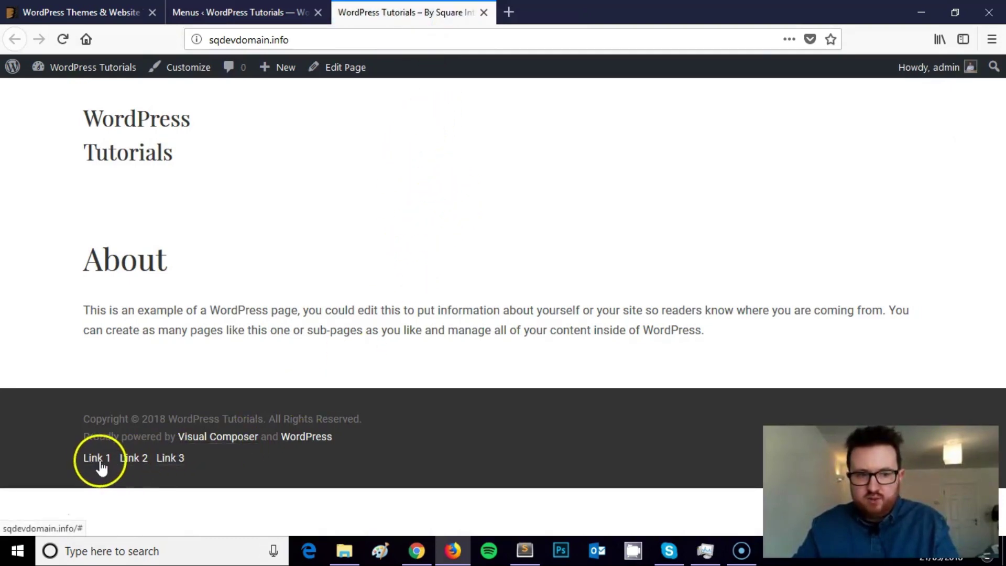
{"action": "left_click", "coordinate": [248, 15]}
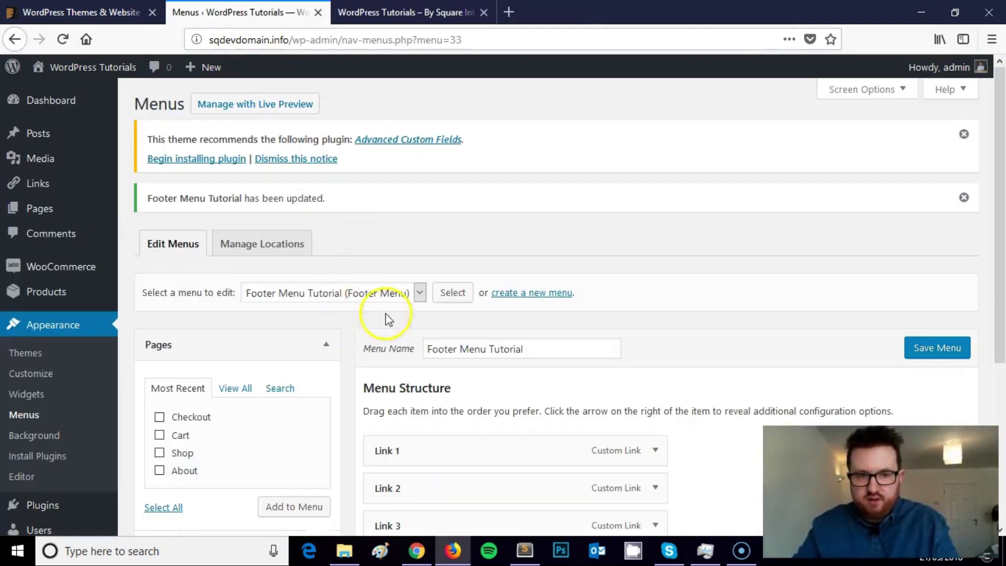
Load the old Footer menu and delete it.
{"action": "left_click", "coordinate": [373, 289]}
{"action": "left_click", "coordinate": [359, 313]}
{"action": "left_click", "coordinate": [443, 291]}
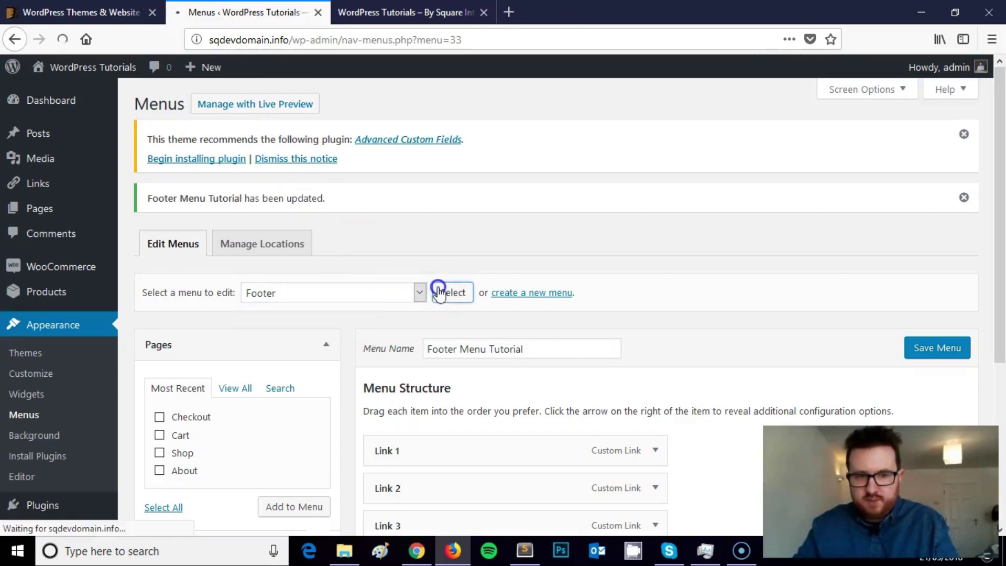
{"action": "scroll", "coordinate": [443, 350], "scroll_direction": "down", "scroll_amount": 5}
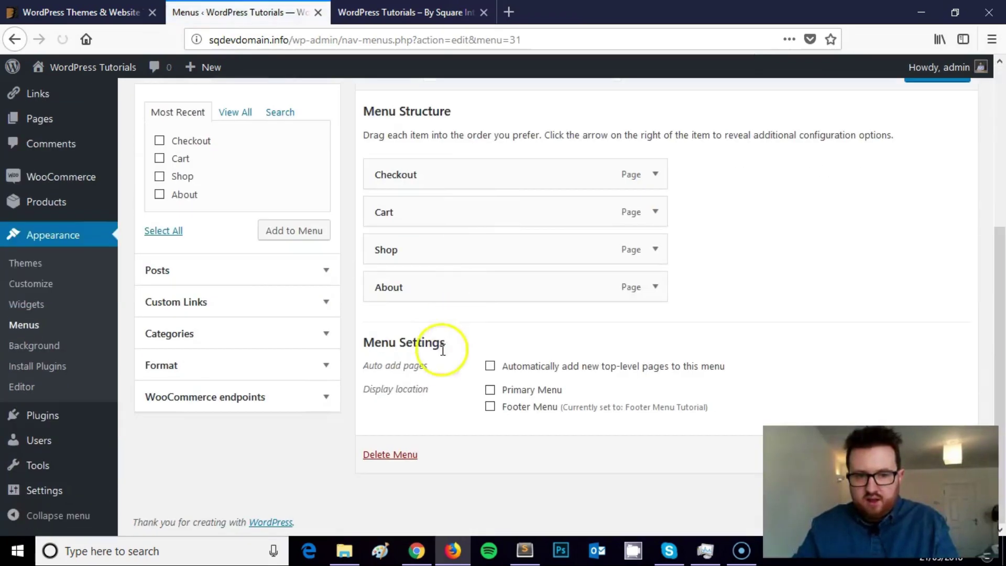
{"action": "left_click", "coordinate": [391, 455]}
{"action": "left_click", "coordinate": [511, 262]}
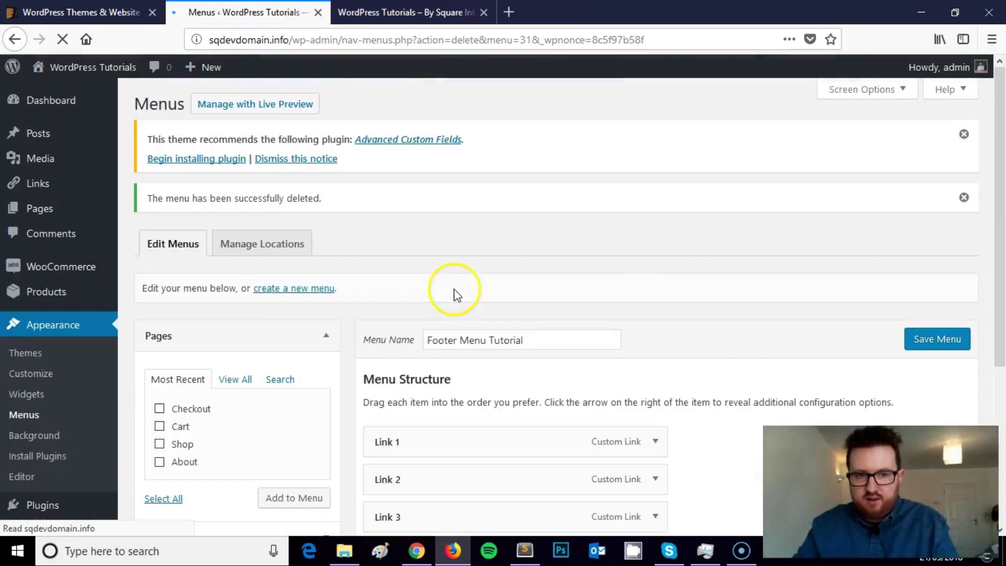
Create 'Main Menu' and add the Checkout, Cart, Shop and About pages to it.
{"action": "left_click", "coordinate": [316, 289]}
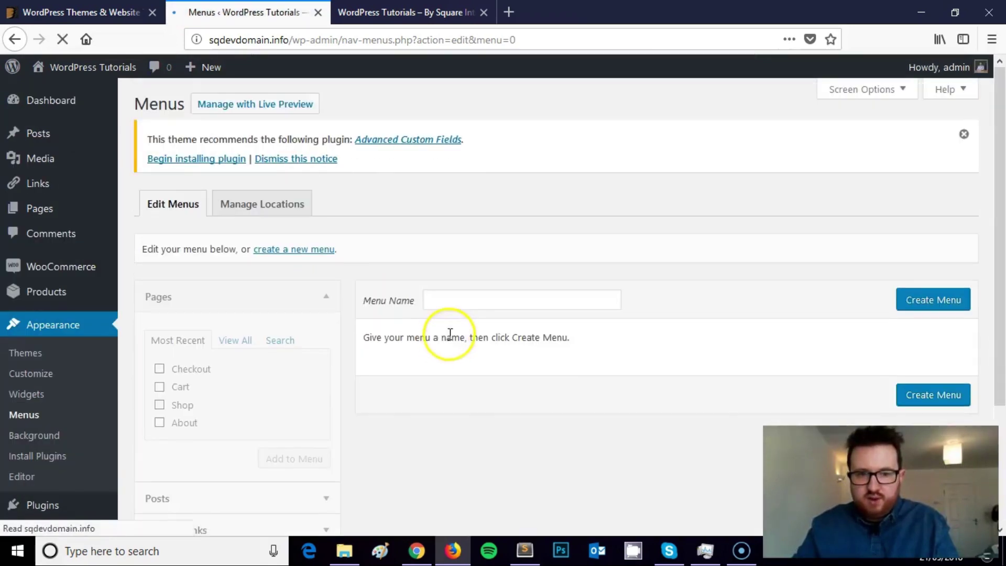
{"action": "left_click", "coordinate": [459, 299]}
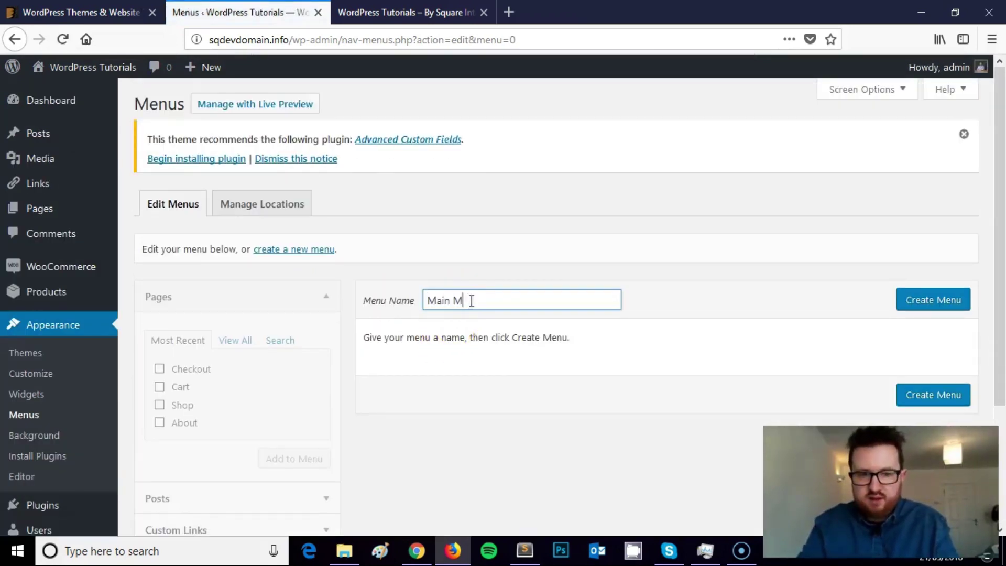
{"action": "left_click", "coordinate": [947, 304]}
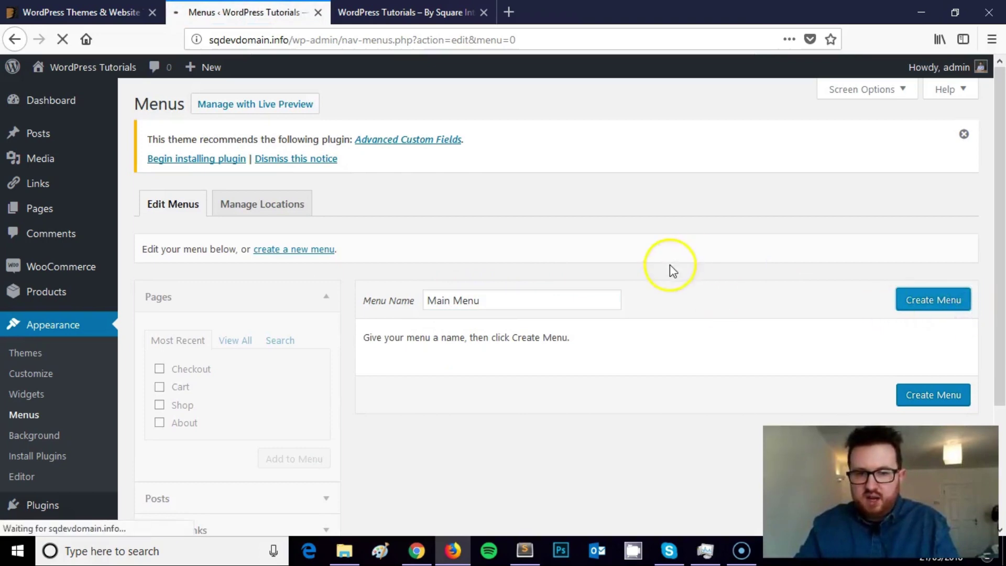
{"action": "scroll", "coordinate": [183, 356], "scroll_direction": "down", "scroll_amount": 2}
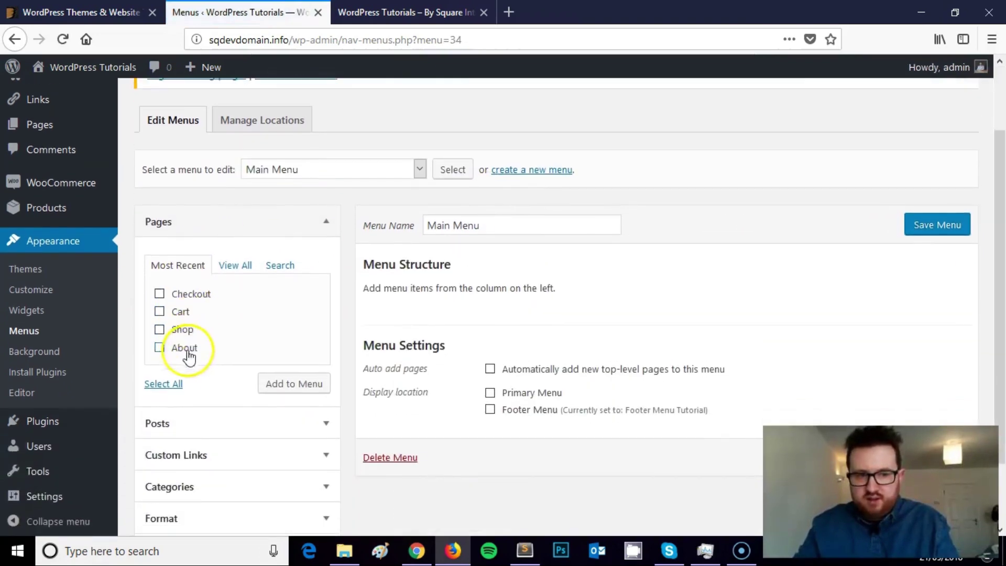
{"action": "left_click", "coordinate": [160, 349]}
{"action": "left_click", "coordinate": [160, 330]}
{"action": "left_click", "coordinate": [159, 294]}
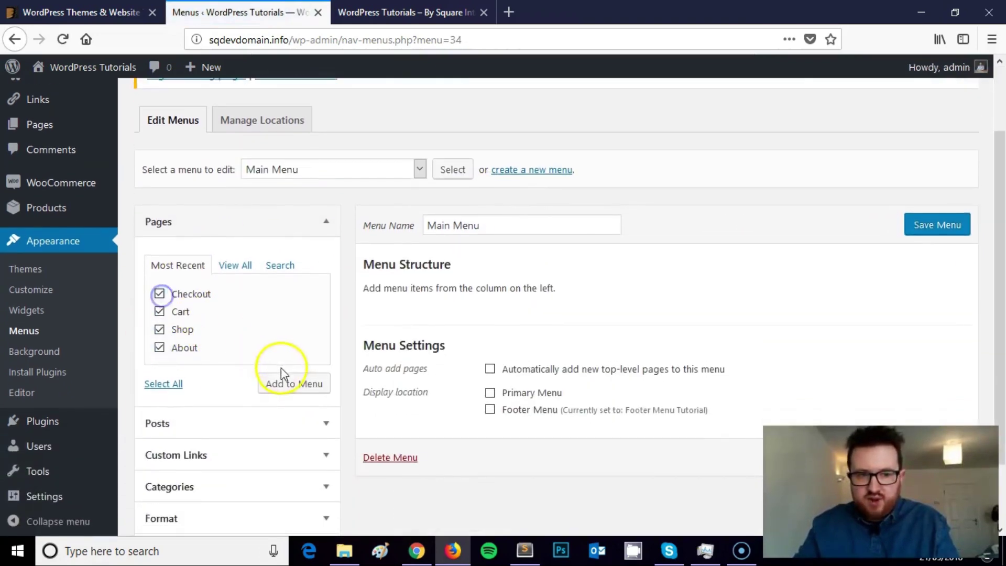
{"action": "left_click", "coordinate": [289, 384]}
Assign Main Menu to the Primary Menu location and save it.
{"action": "scroll", "coordinate": [541, 415], "scroll_direction": "down", "scroll_amount": 3}
{"action": "left_click", "coordinate": [521, 390]}
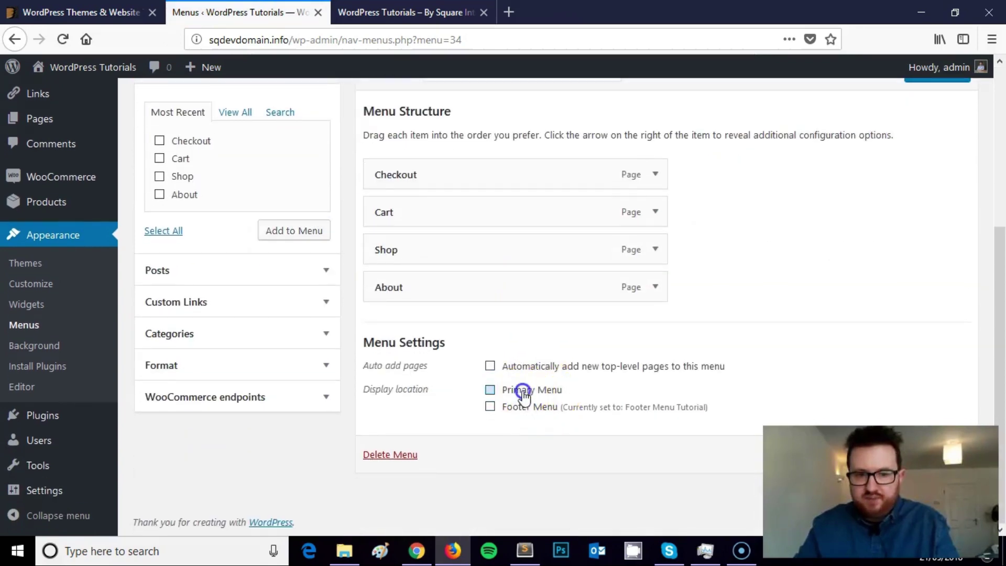
{"action": "scroll", "coordinate": [524, 390], "scroll_direction": "up", "scroll_amount": 4}
{"action": "left_click", "coordinate": [929, 244]}
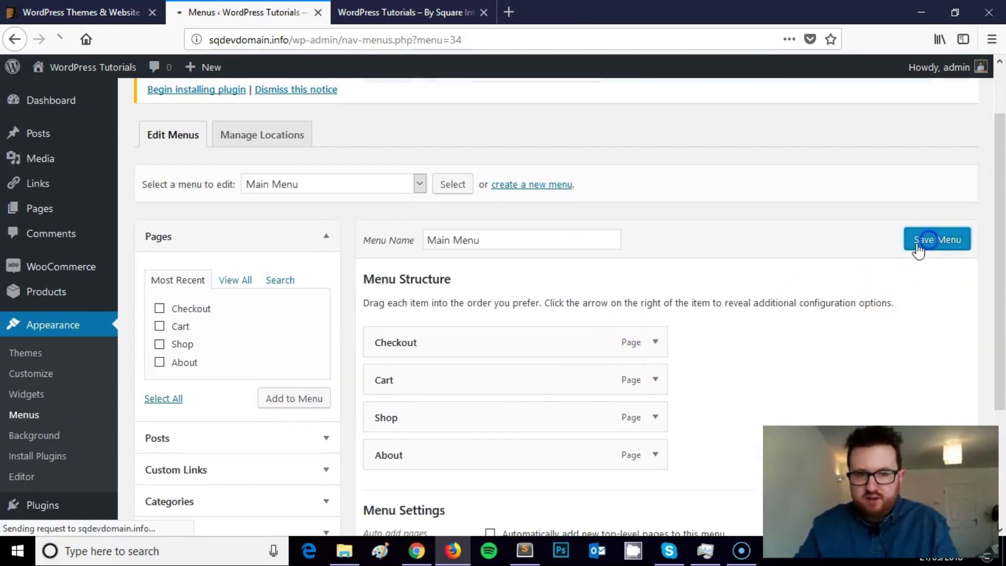
Reload the live site to see Checkout, Cart, Shop and About in the header, then return to Menus.
{"action": "left_click", "coordinate": [382, 7]}
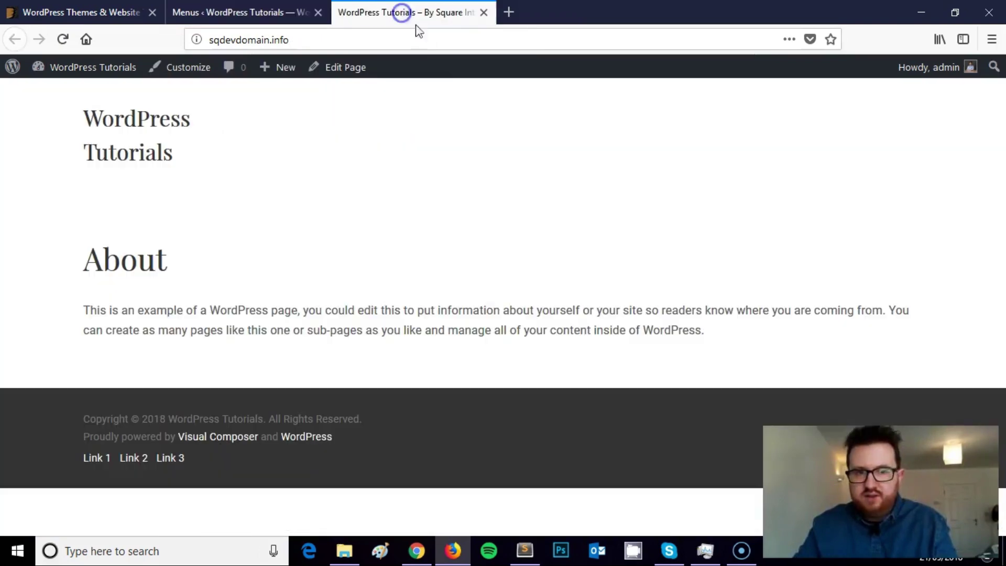
{"action": "key", "text": "F5"}
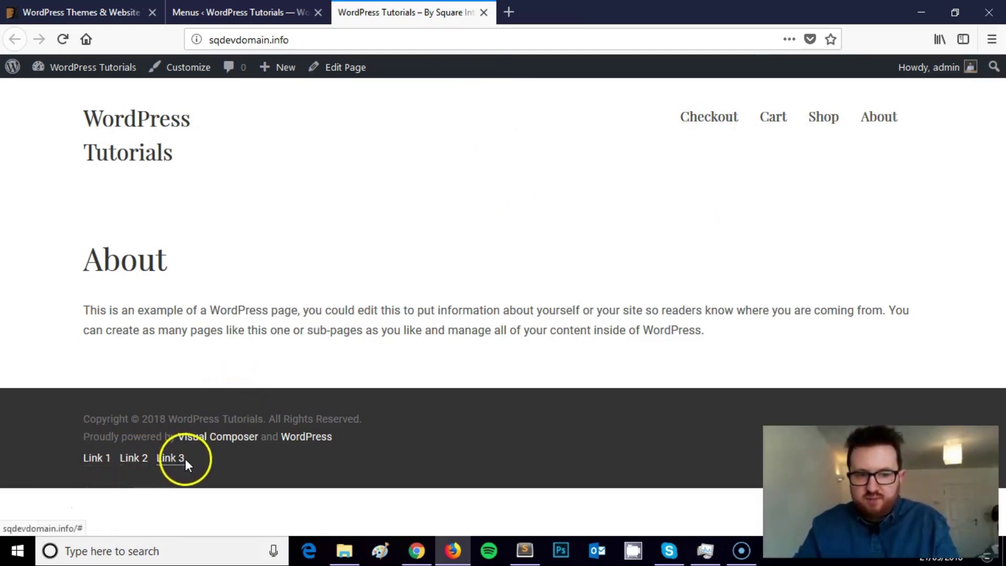
{"action": "left_click", "coordinate": [247, 7]}
{"action": "scroll", "coordinate": [490, 170], "scroll_direction": "down", "scroll_amount": 3}
{"action": "scroll", "coordinate": [525, 213], "scroll_direction": "up", "scroll_amount": 1}
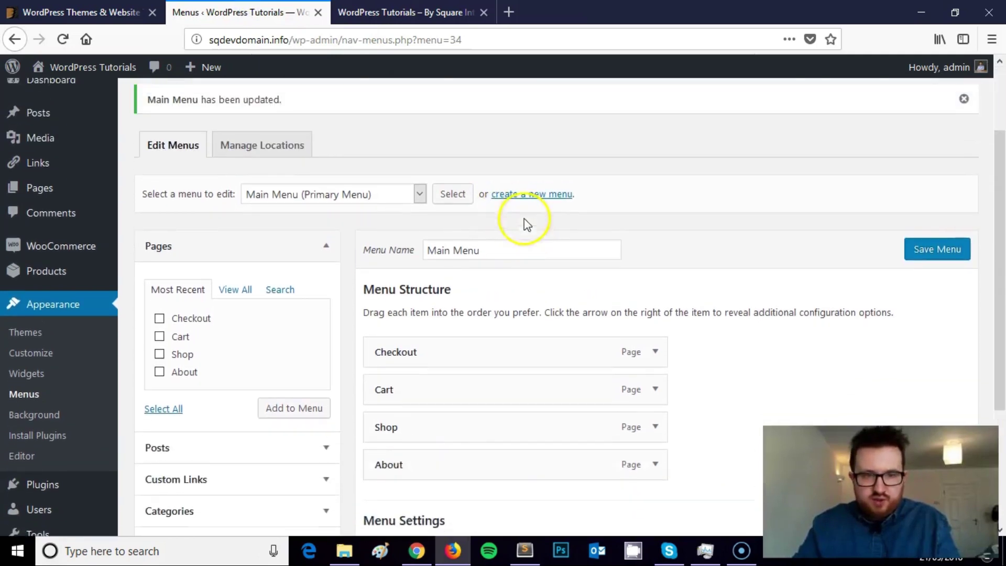
{"action": "scroll", "coordinate": [527, 224], "scroll_direction": "up", "scroll_amount": 1}
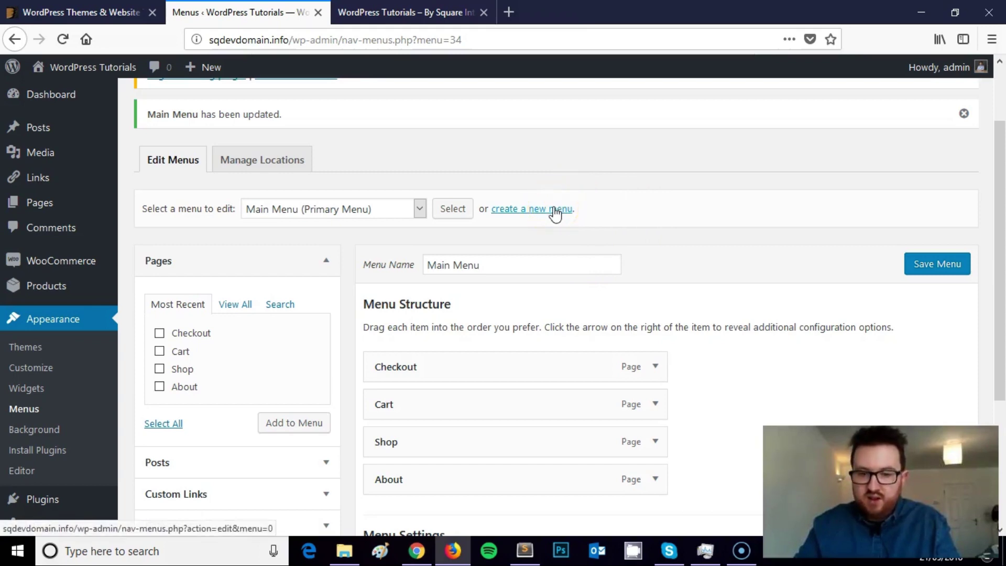
{"action": "scroll", "coordinate": [554, 216], "scroll_direction": "down", "scroll_amount": 3}
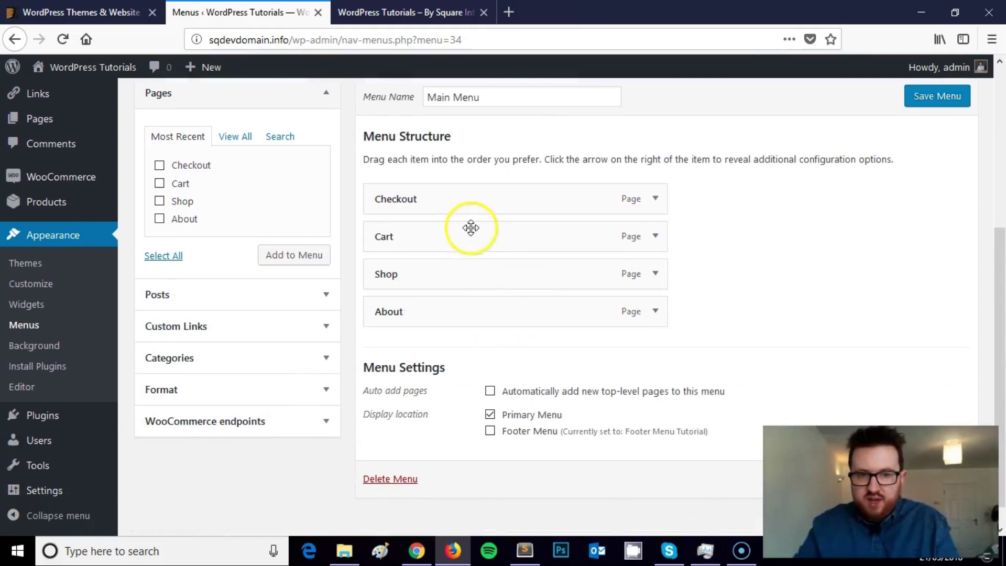
{"action": "left_click_drag", "start_coordinate": [470, 226], "coordinate": [471, 289]}
{"action": "left_click_drag", "start_coordinate": [451, 321], "coordinate": [427, 345]}
{"action": "left_click_drag", "start_coordinate": [442, 285], "coordinate": [420, 288]}
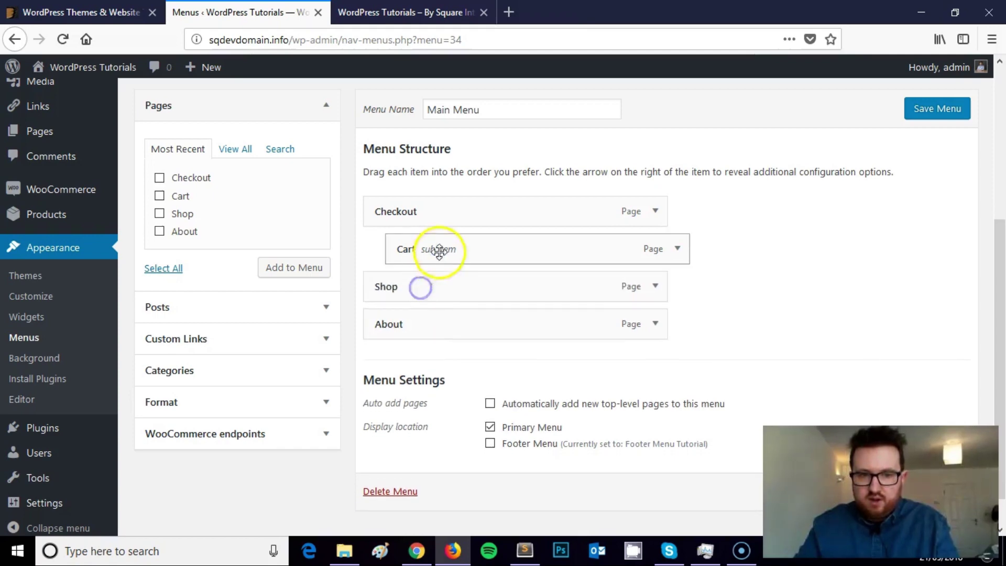
{"action": "left_click_drag", "start_coordinate": [438, 250], "coordinate": [461, 274]}
{"action": "scroll", "coordinate": [461, 275], "scroll_direction": "down", "scroll_amount": 1}
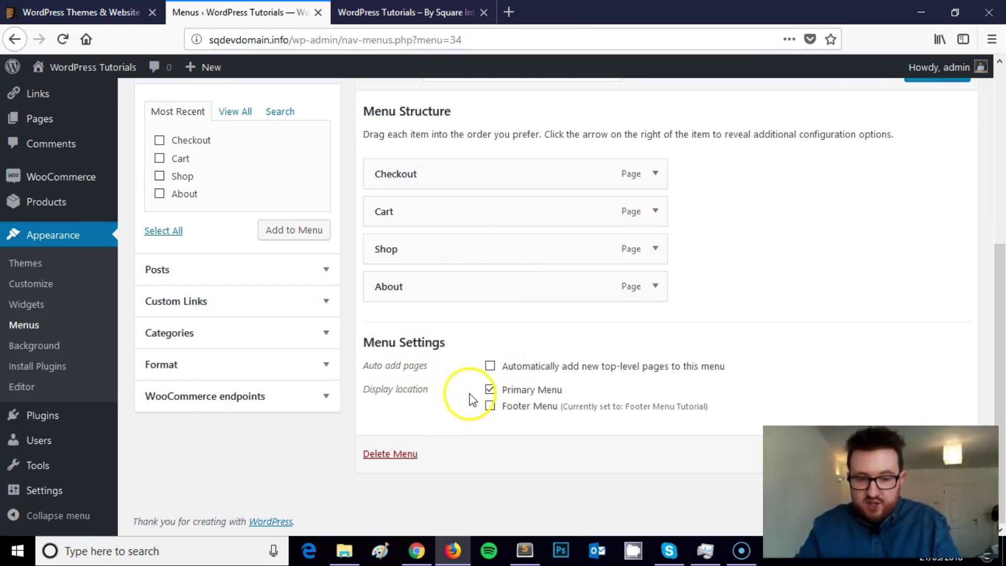
{"action": "left_click_drag", "start_coordinate": [367, 389], "coordinate": [430, 391]}
{"action": "left_click", "coordinate": [430, 391]}
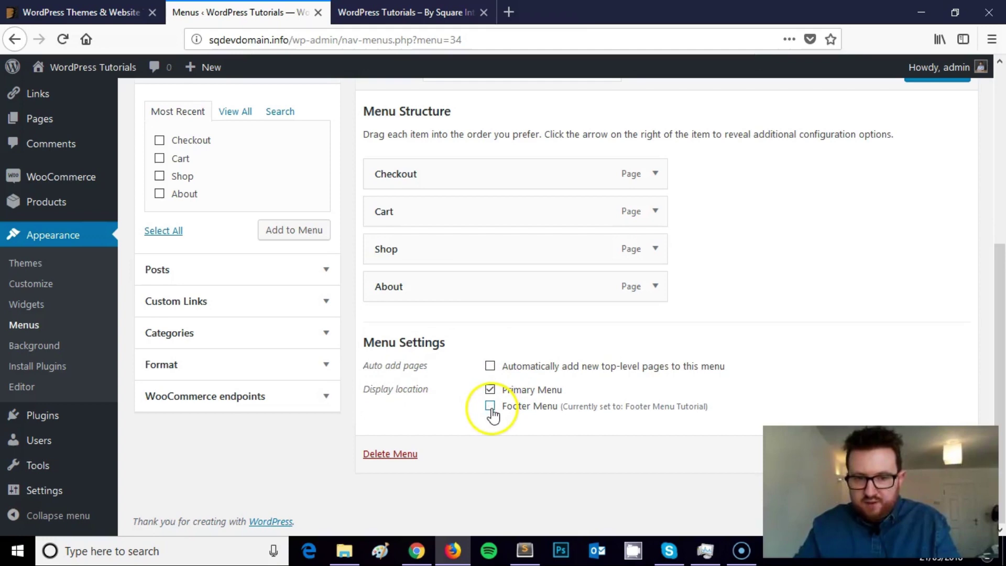
{"action": "scroll", "coordinate": [491, 414], "scroll_direction": "up", "scroll_amount": 1}
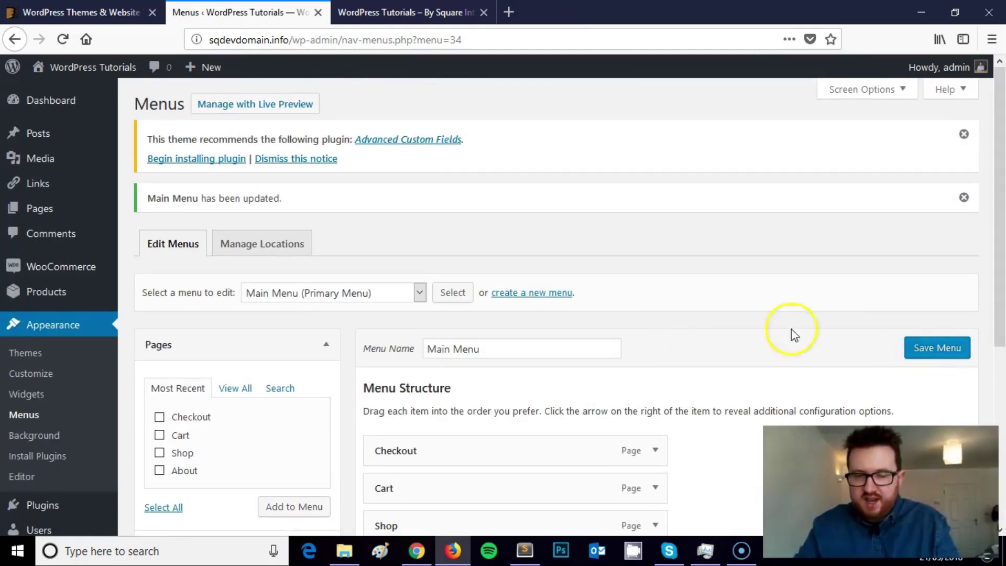